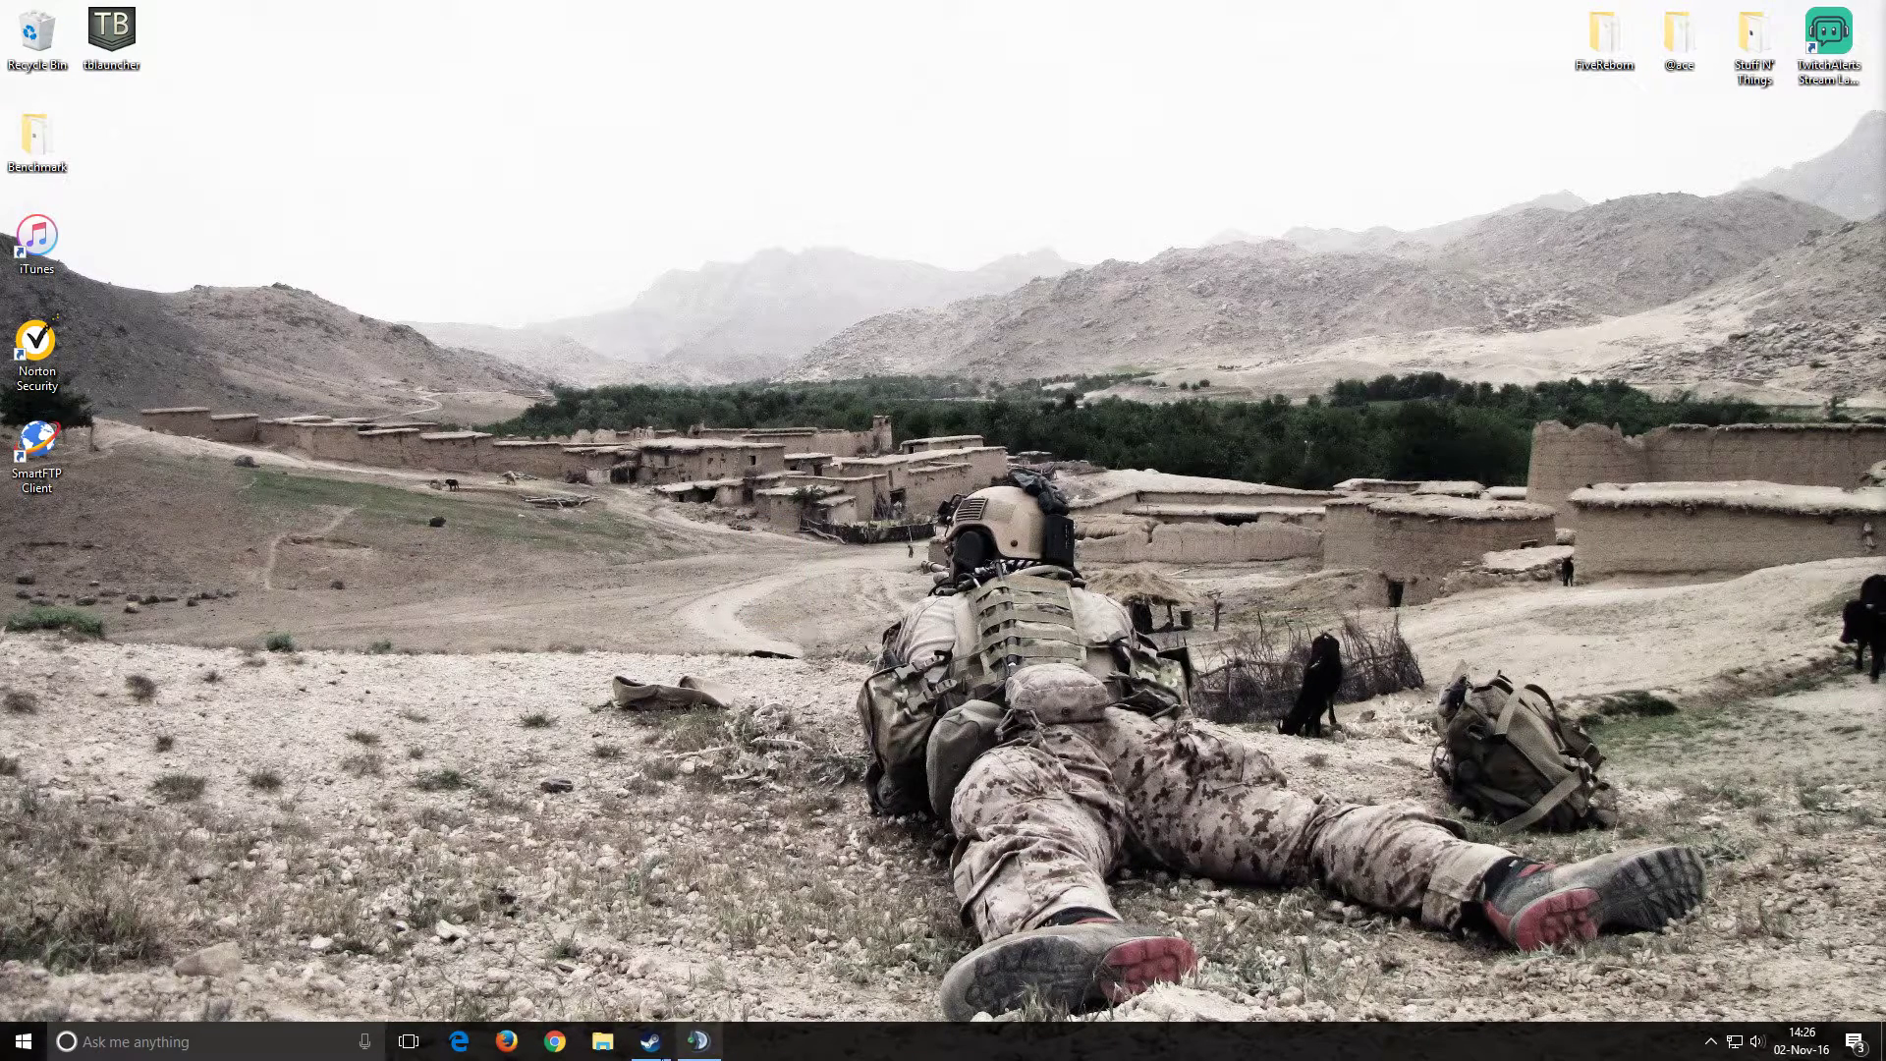
Step: Open the Arma 3 Workshop from the Steam library, search it for "ACE", and close Steam's window
{"action": "right_click", "coordinate": [653, 1056]}
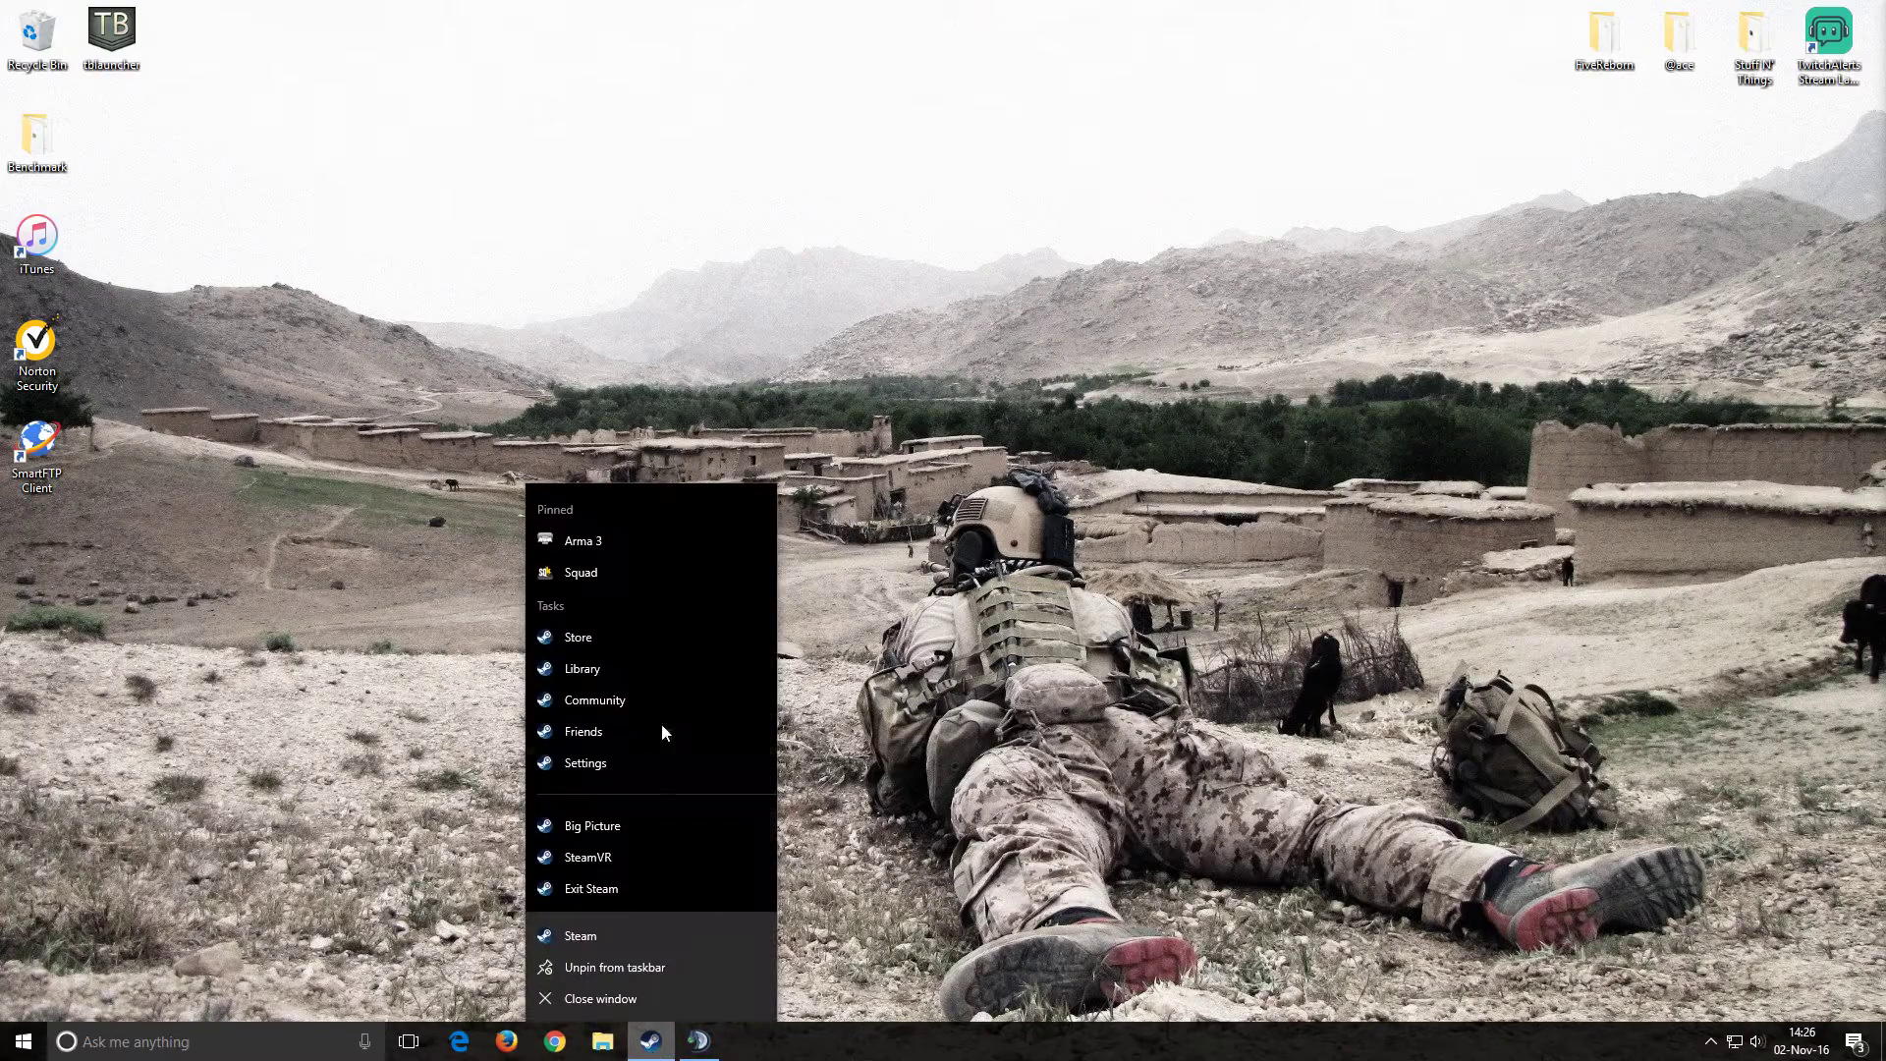
{"action": "left_click", "coordinate": [640, 665]}
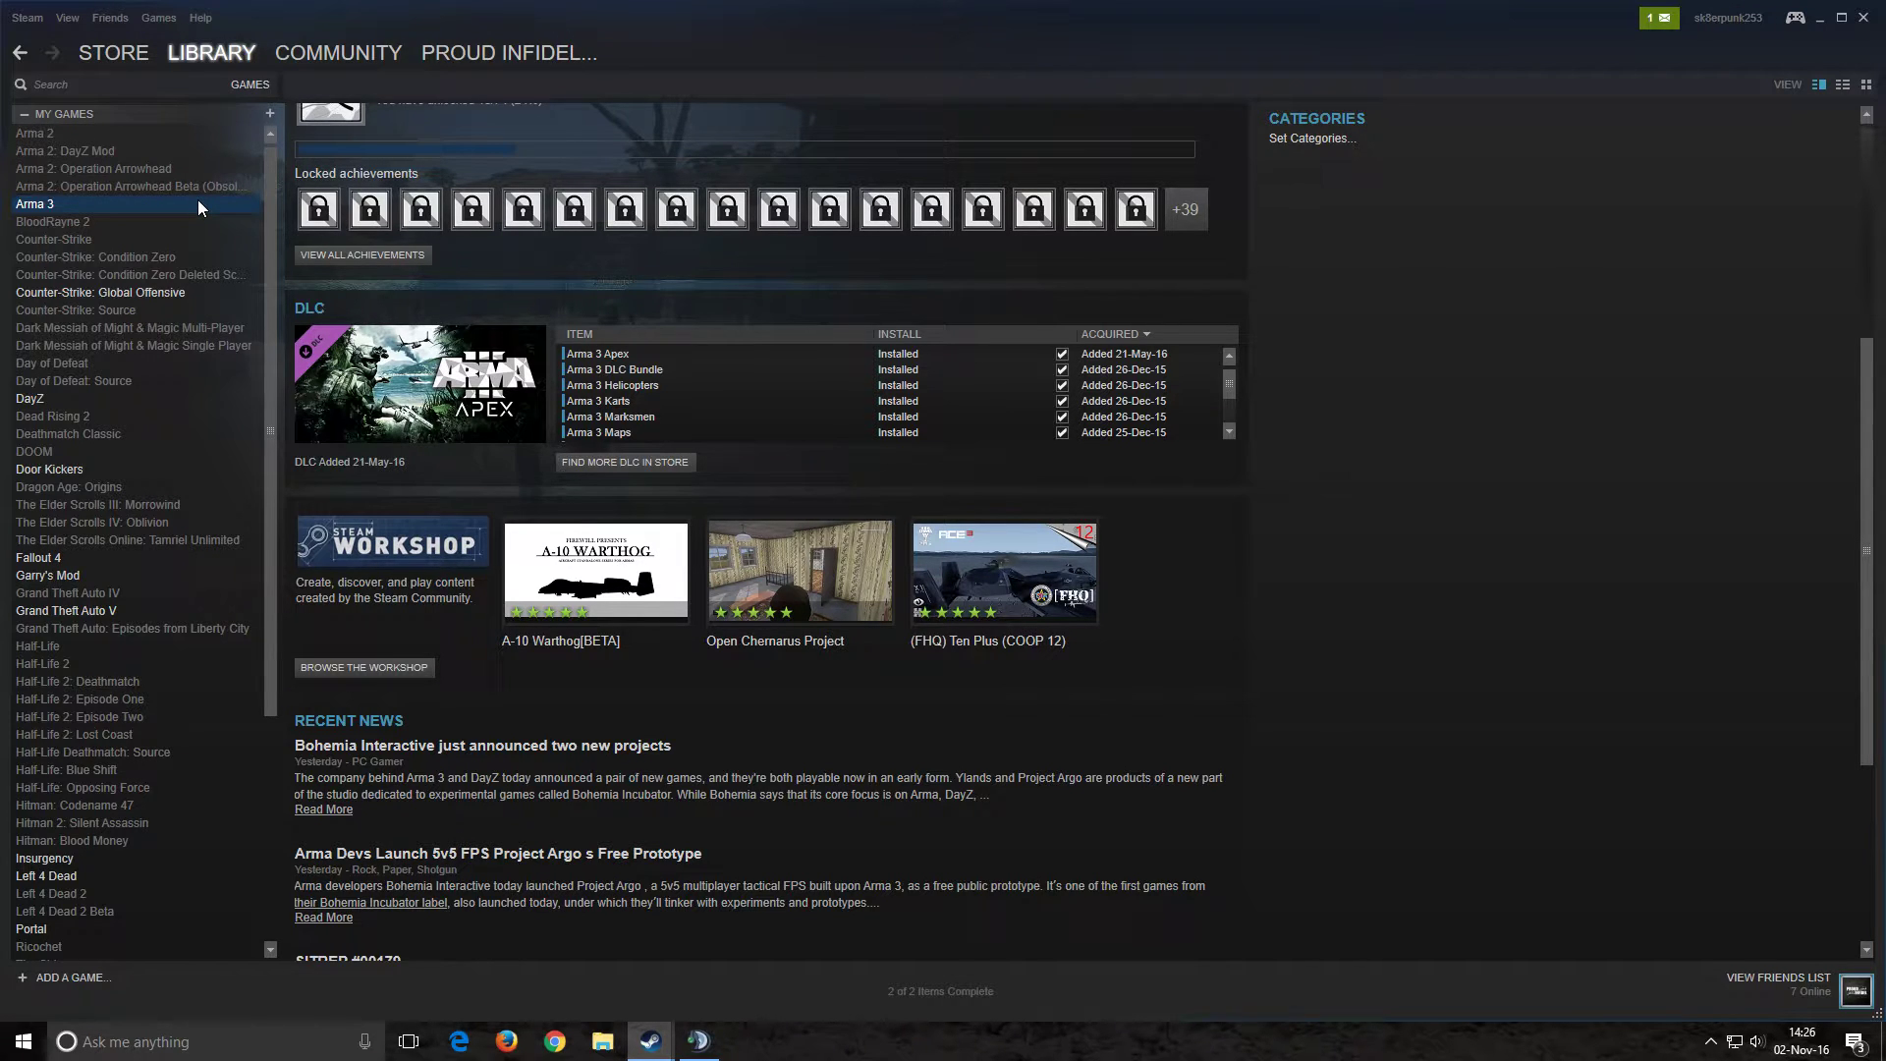
{"action": "left_click", "coordinate": [403, 669]}
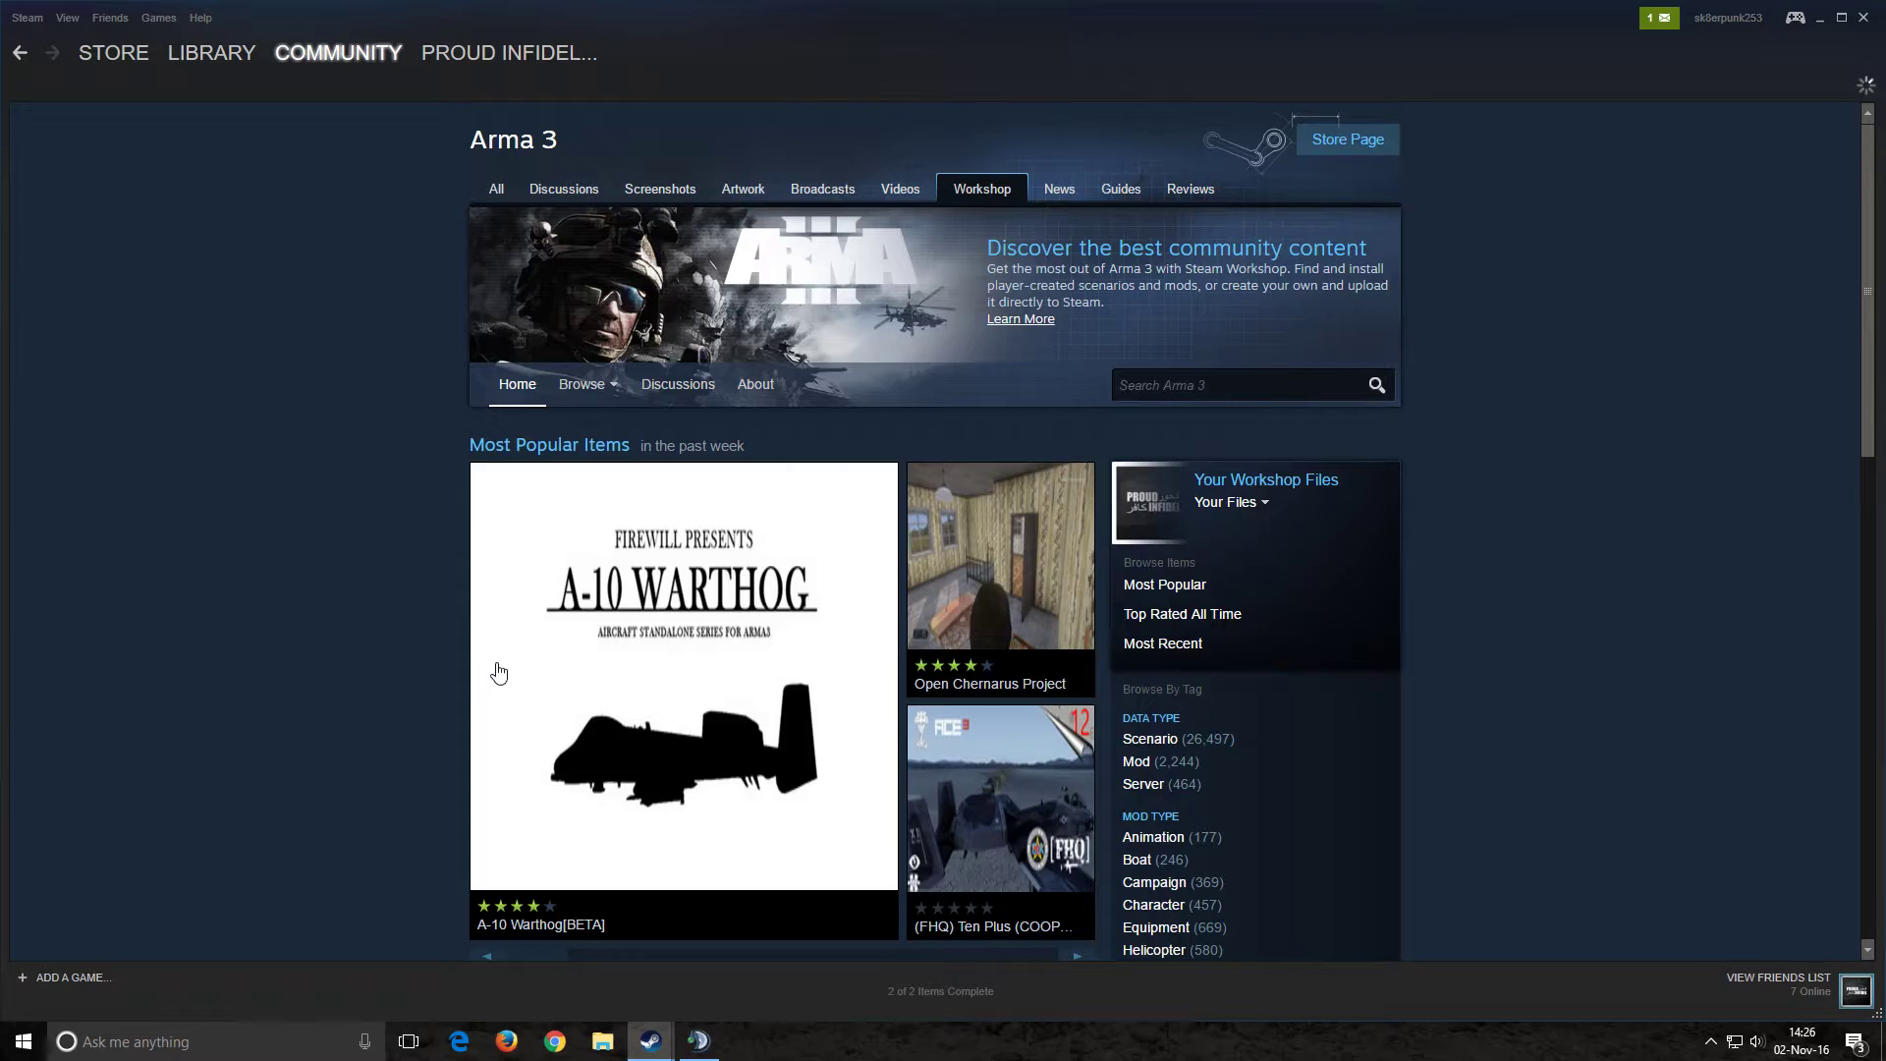
{"action": "left_click", "coordinate": [1237, 387]}
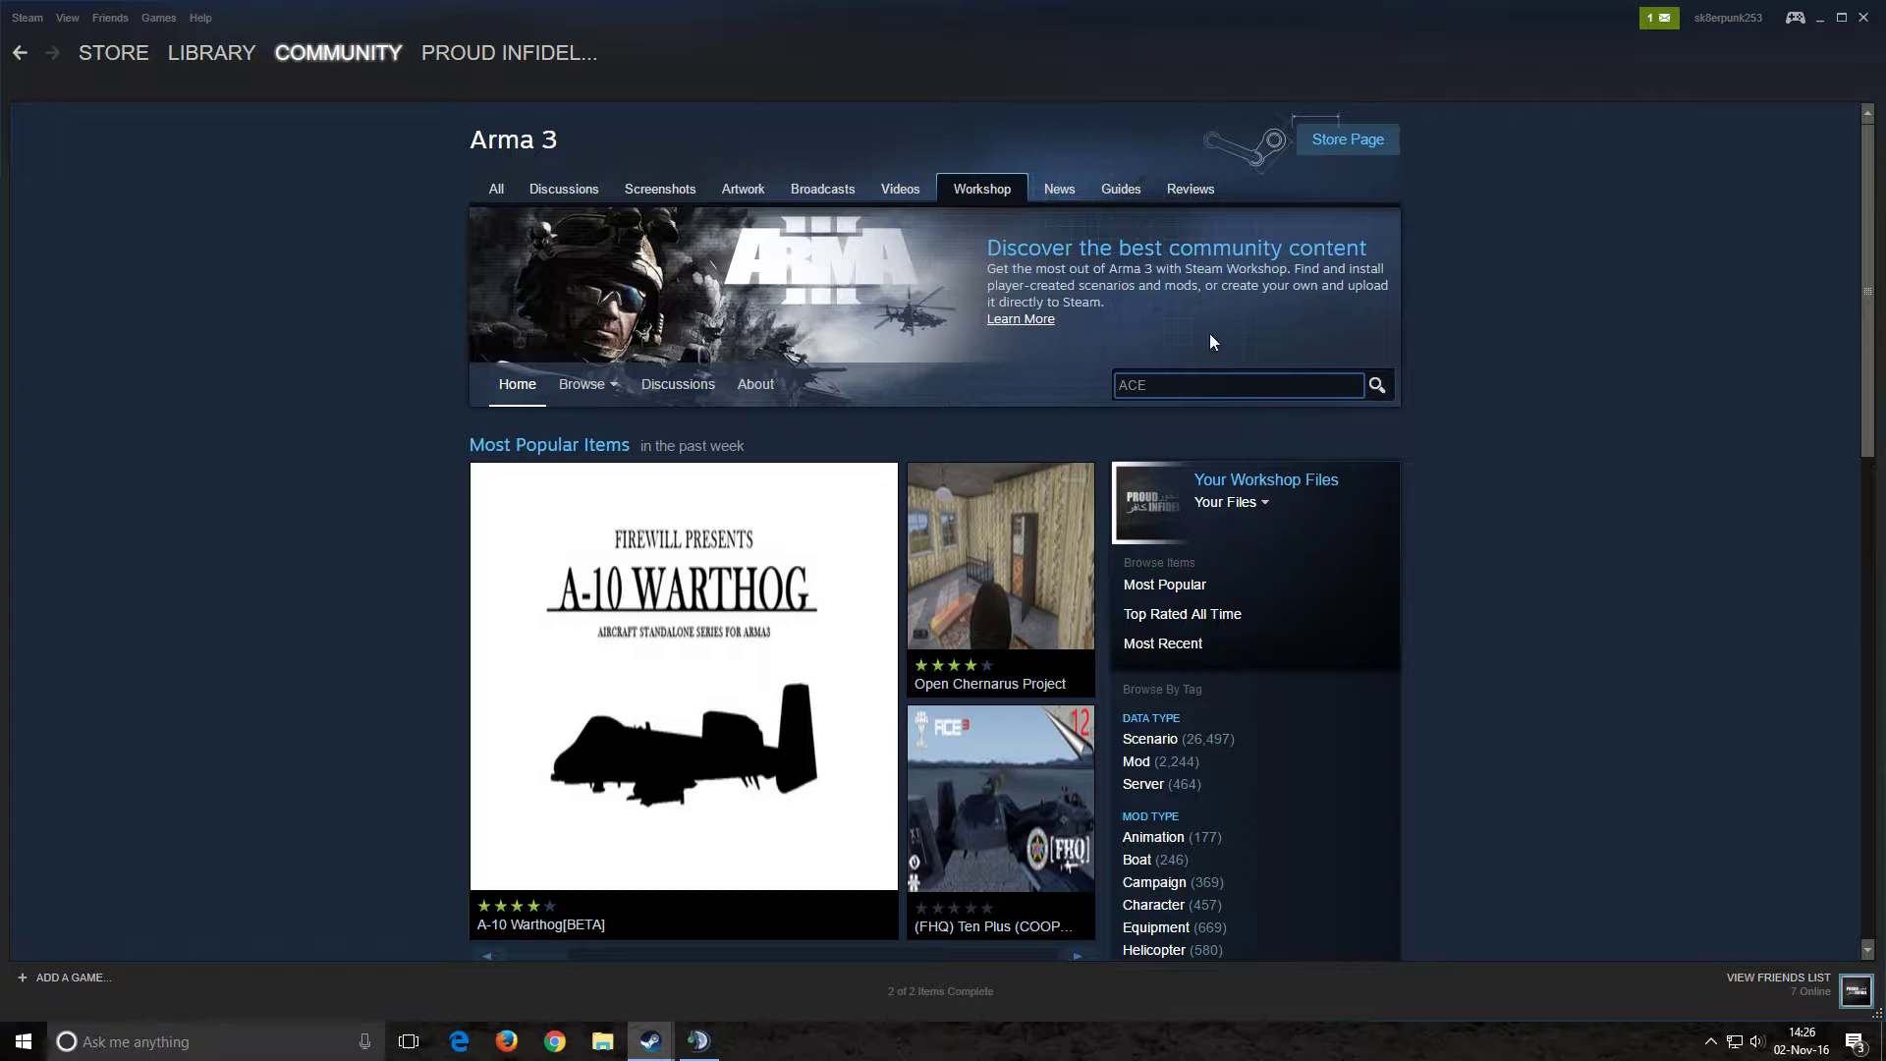
{"action": "key", "text": "Return"}
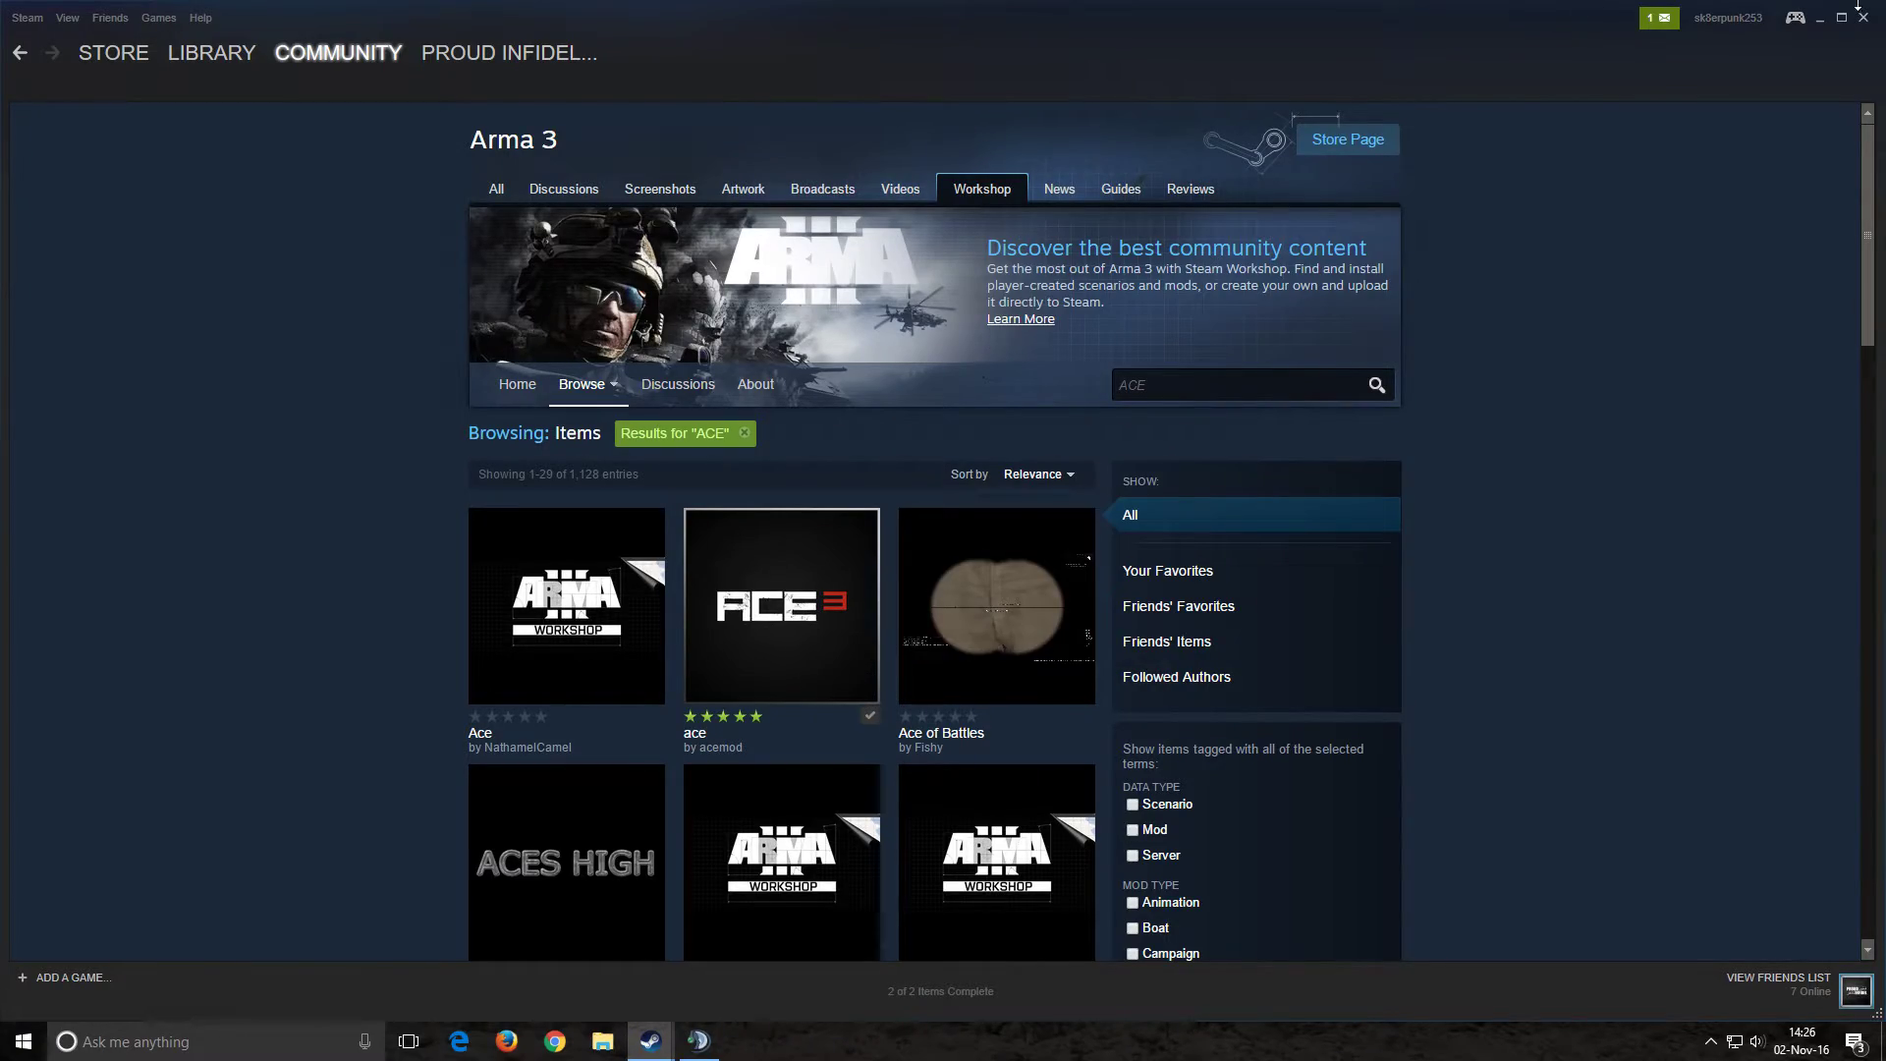
{"action": "left_click", "coordinate": [1864, 18]}
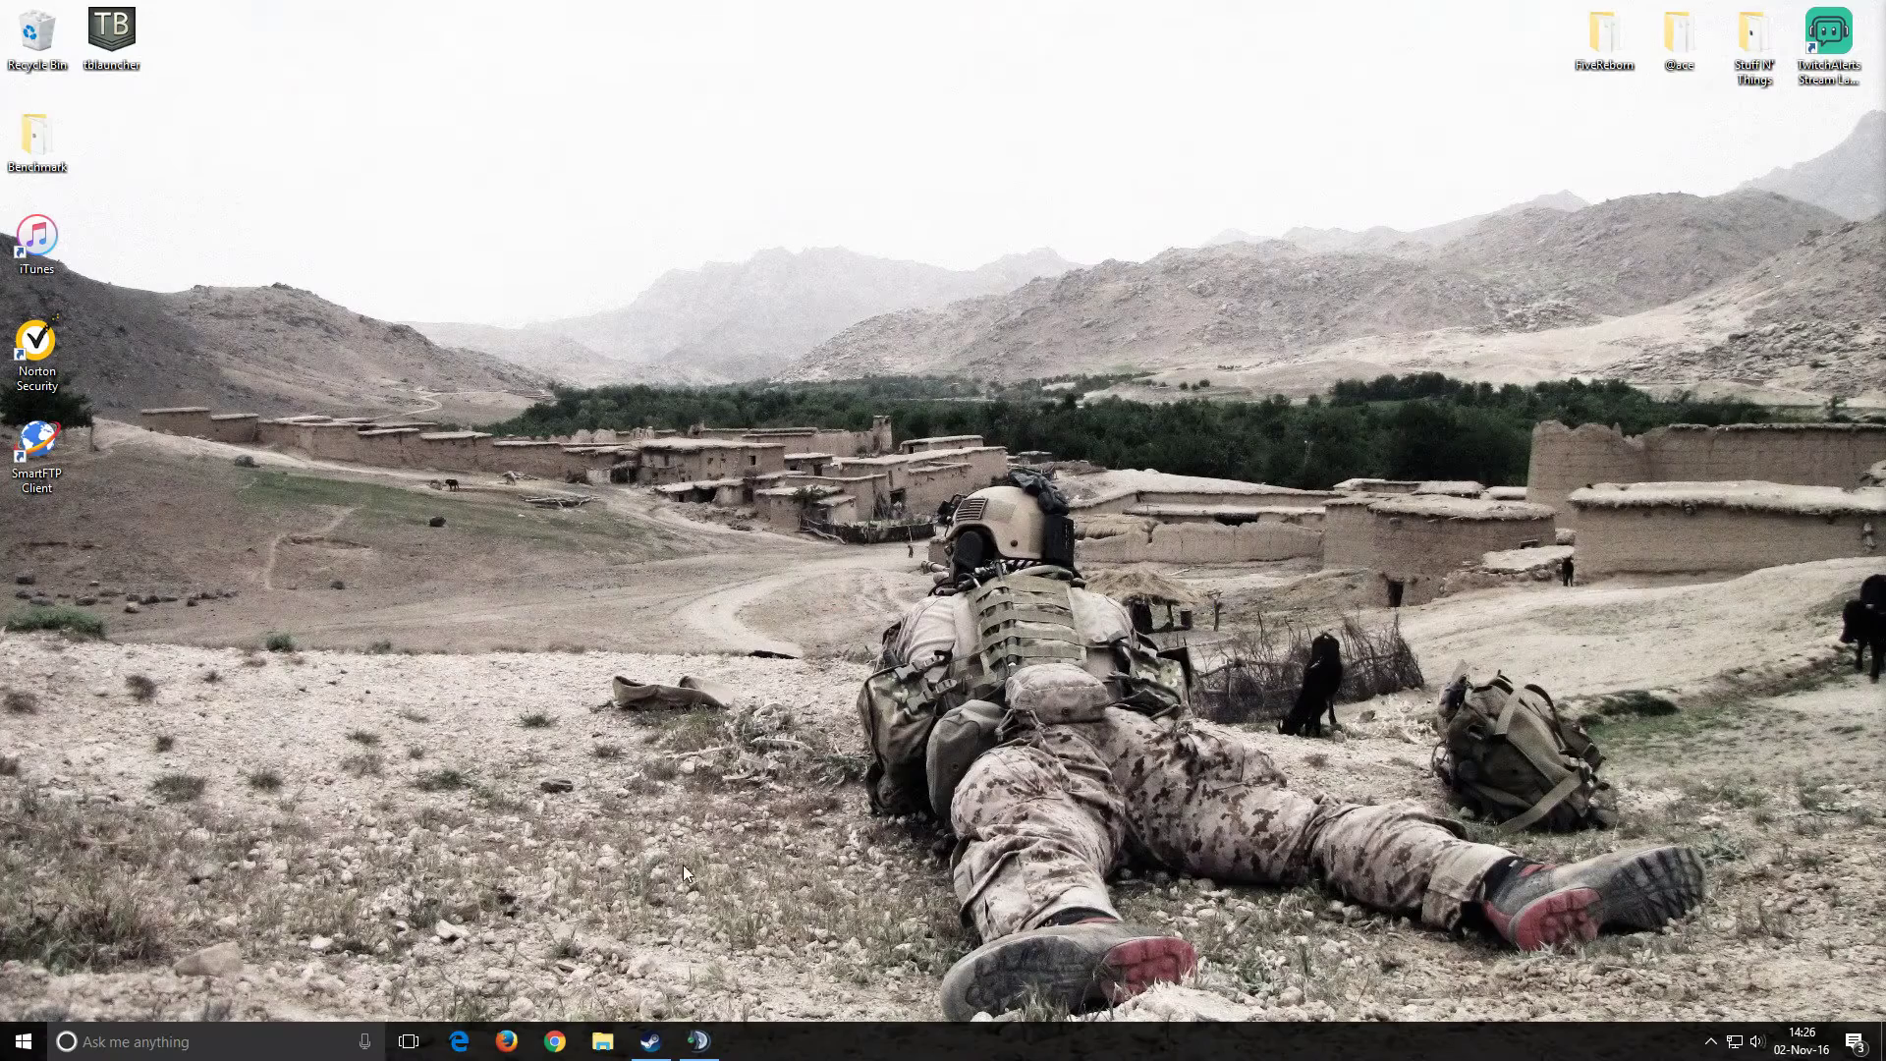
Step: Launch Arma 3 and open the additional options for the unloaded Steam Workshop mod "ace"
{"action": "right_click", "coordinate": [651, 1049]}
{"action": "left_click", "coordinate": [607, 533]}
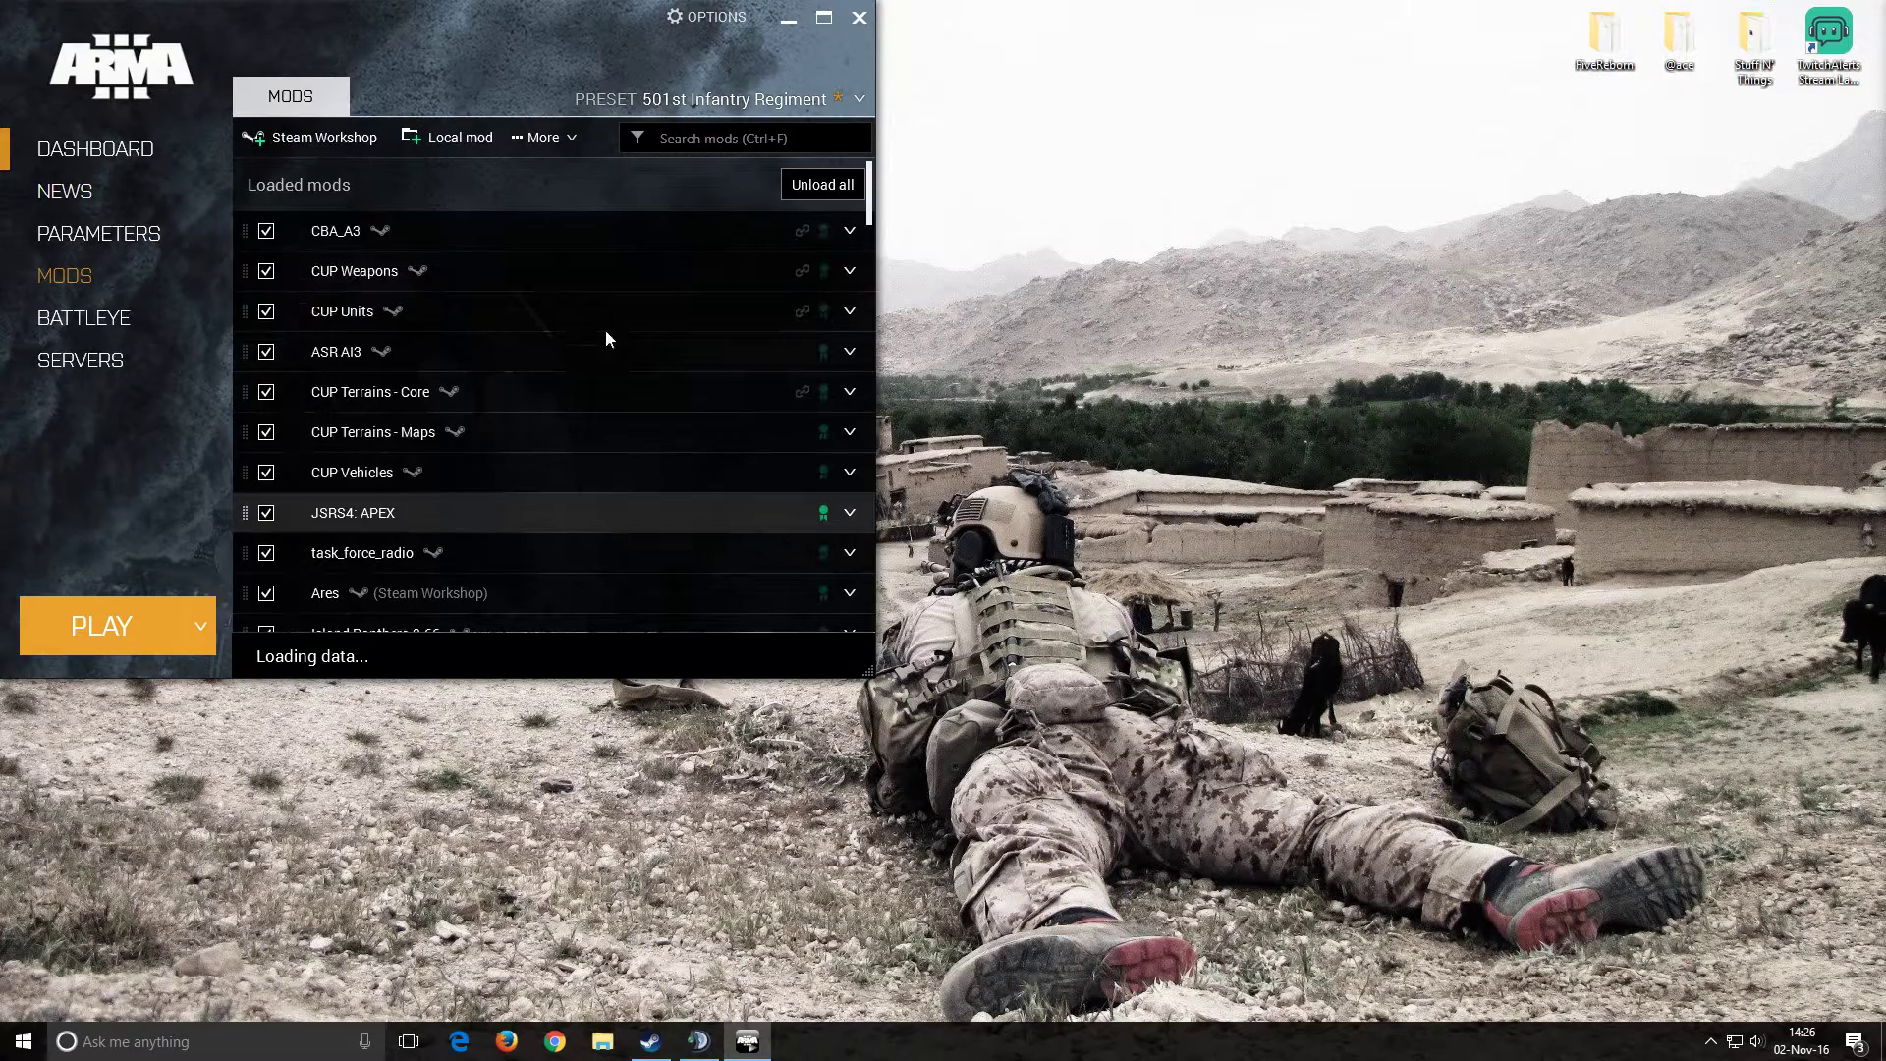
{"action": "scroll", "coordinate": [606, 283], "scroll_direction": "down", "scroll_amount": 1}
{"action": "scroll", "coordinate": [605, 295], "scroll_direction": "down", "scroll_amount": 15}
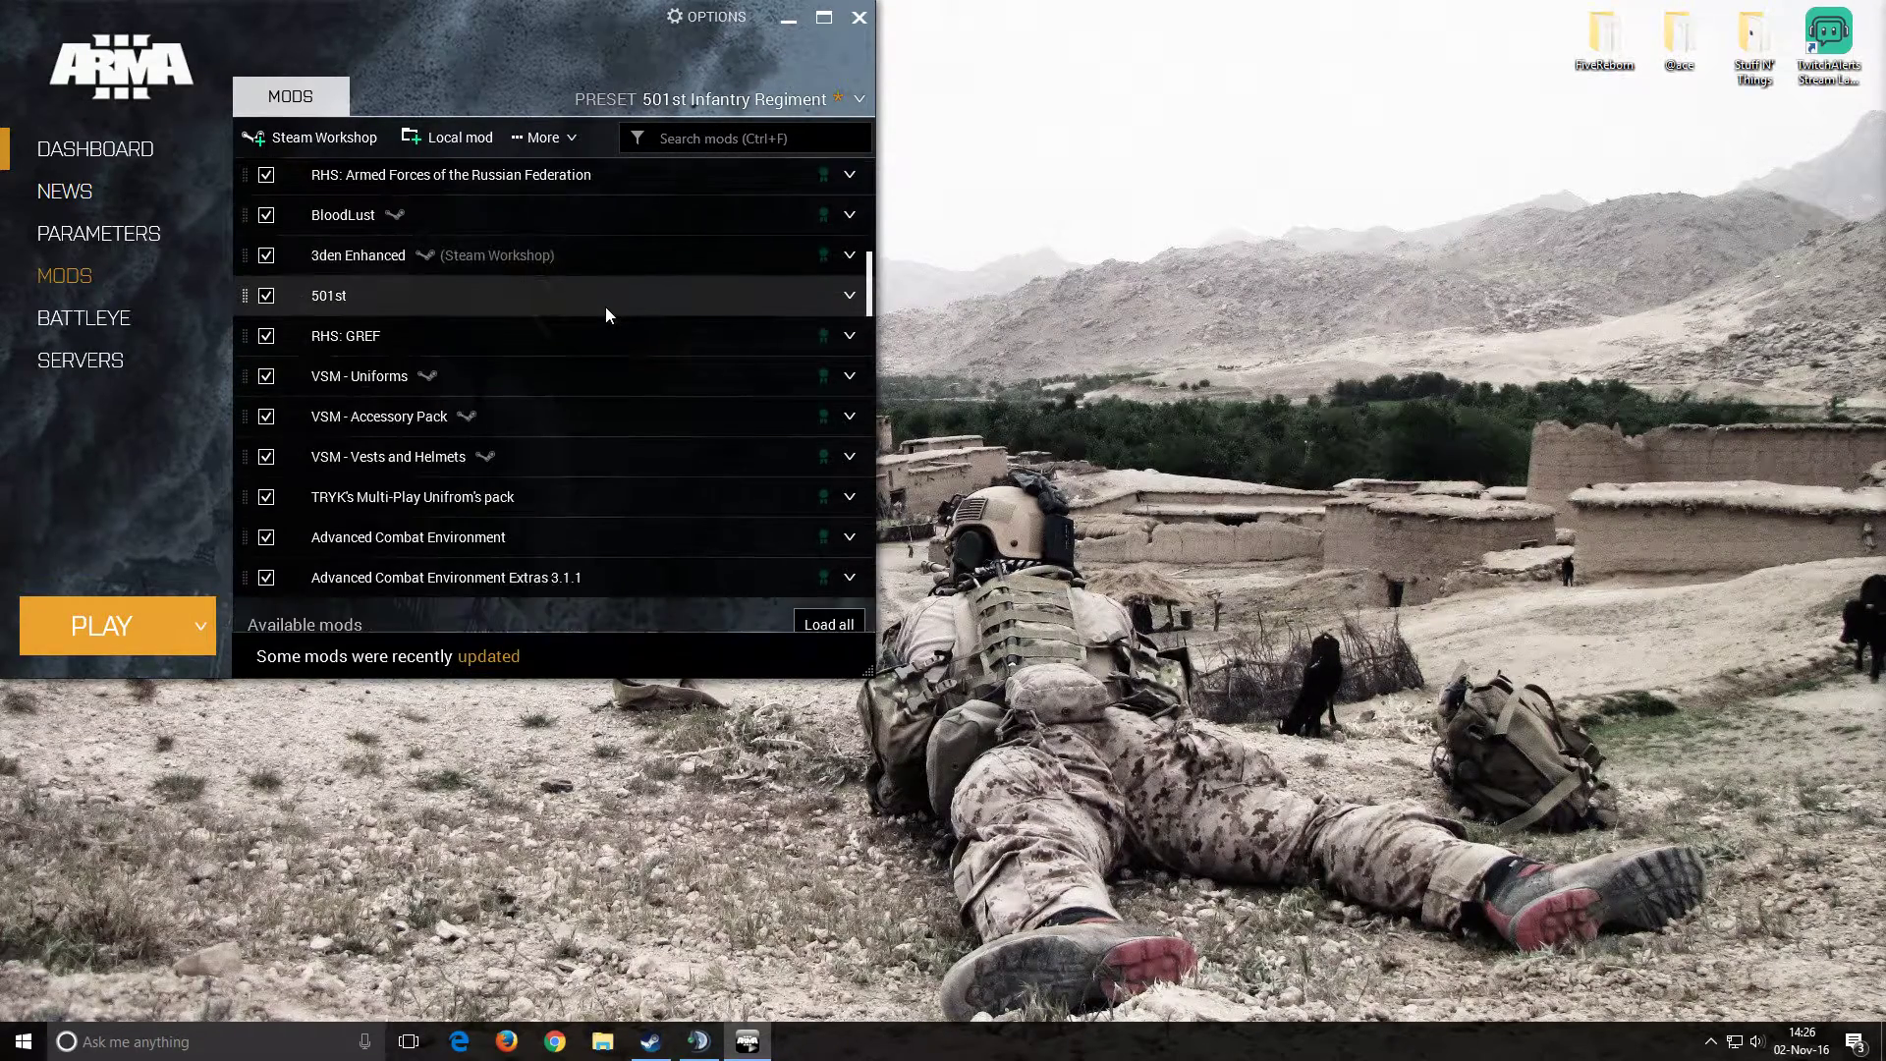
{"action": "scroll", "coordinate": [606, 319], "scroll_direction": "down", "scroll_amount": 3}
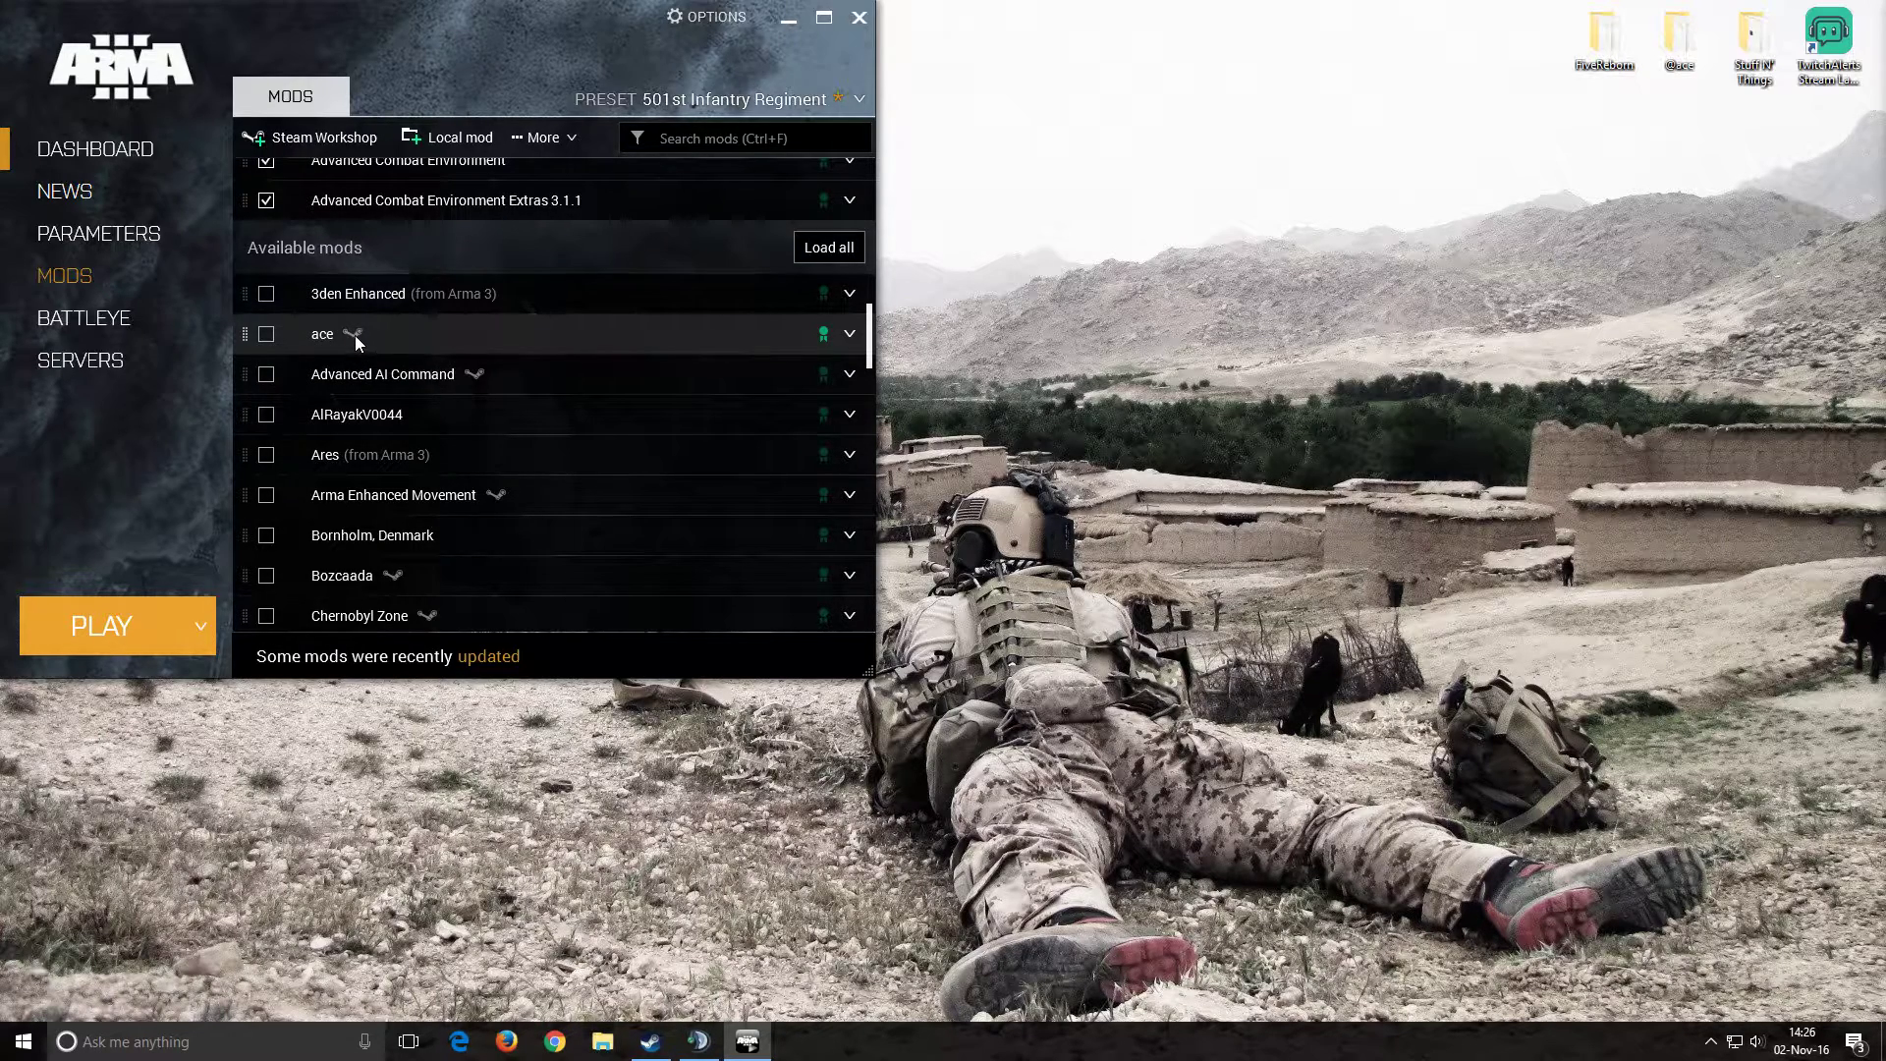
{"action": "left_click", "coordinate": [850, 334]}
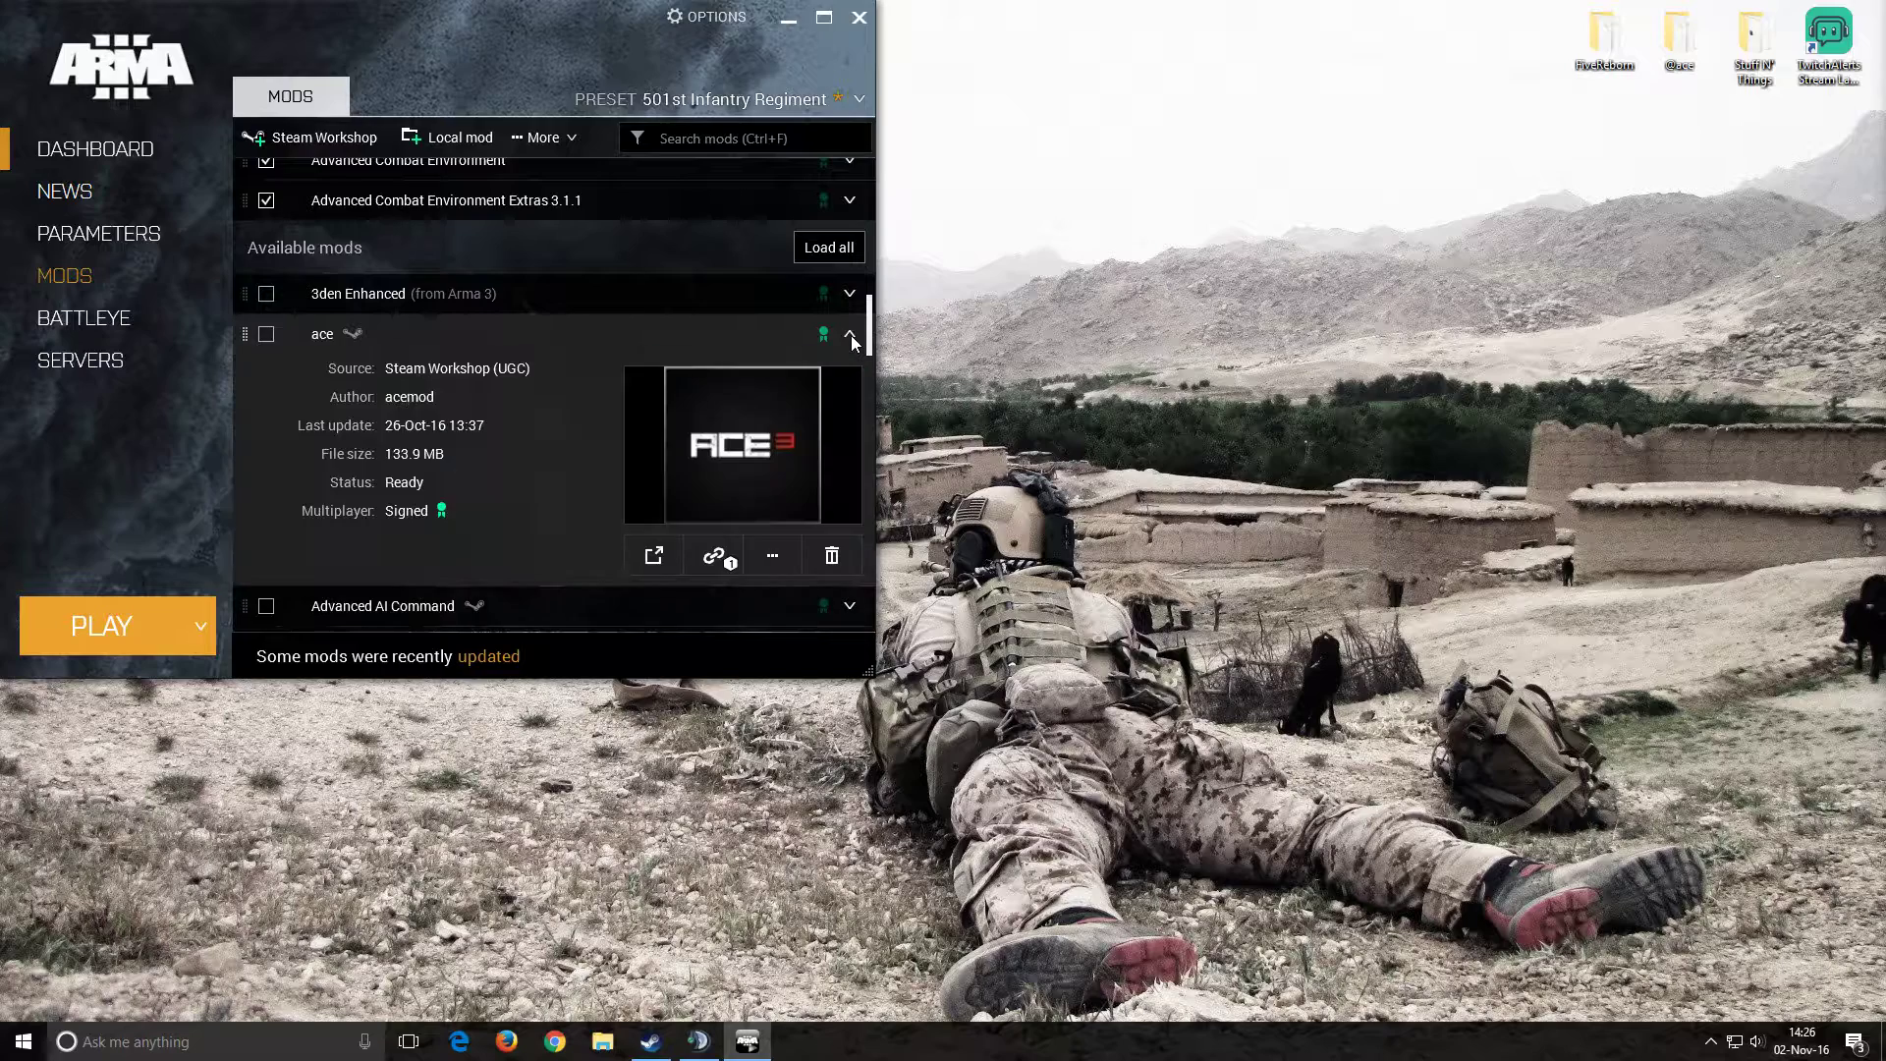
{"action": "left_click", "coordinate": [774, 560]}
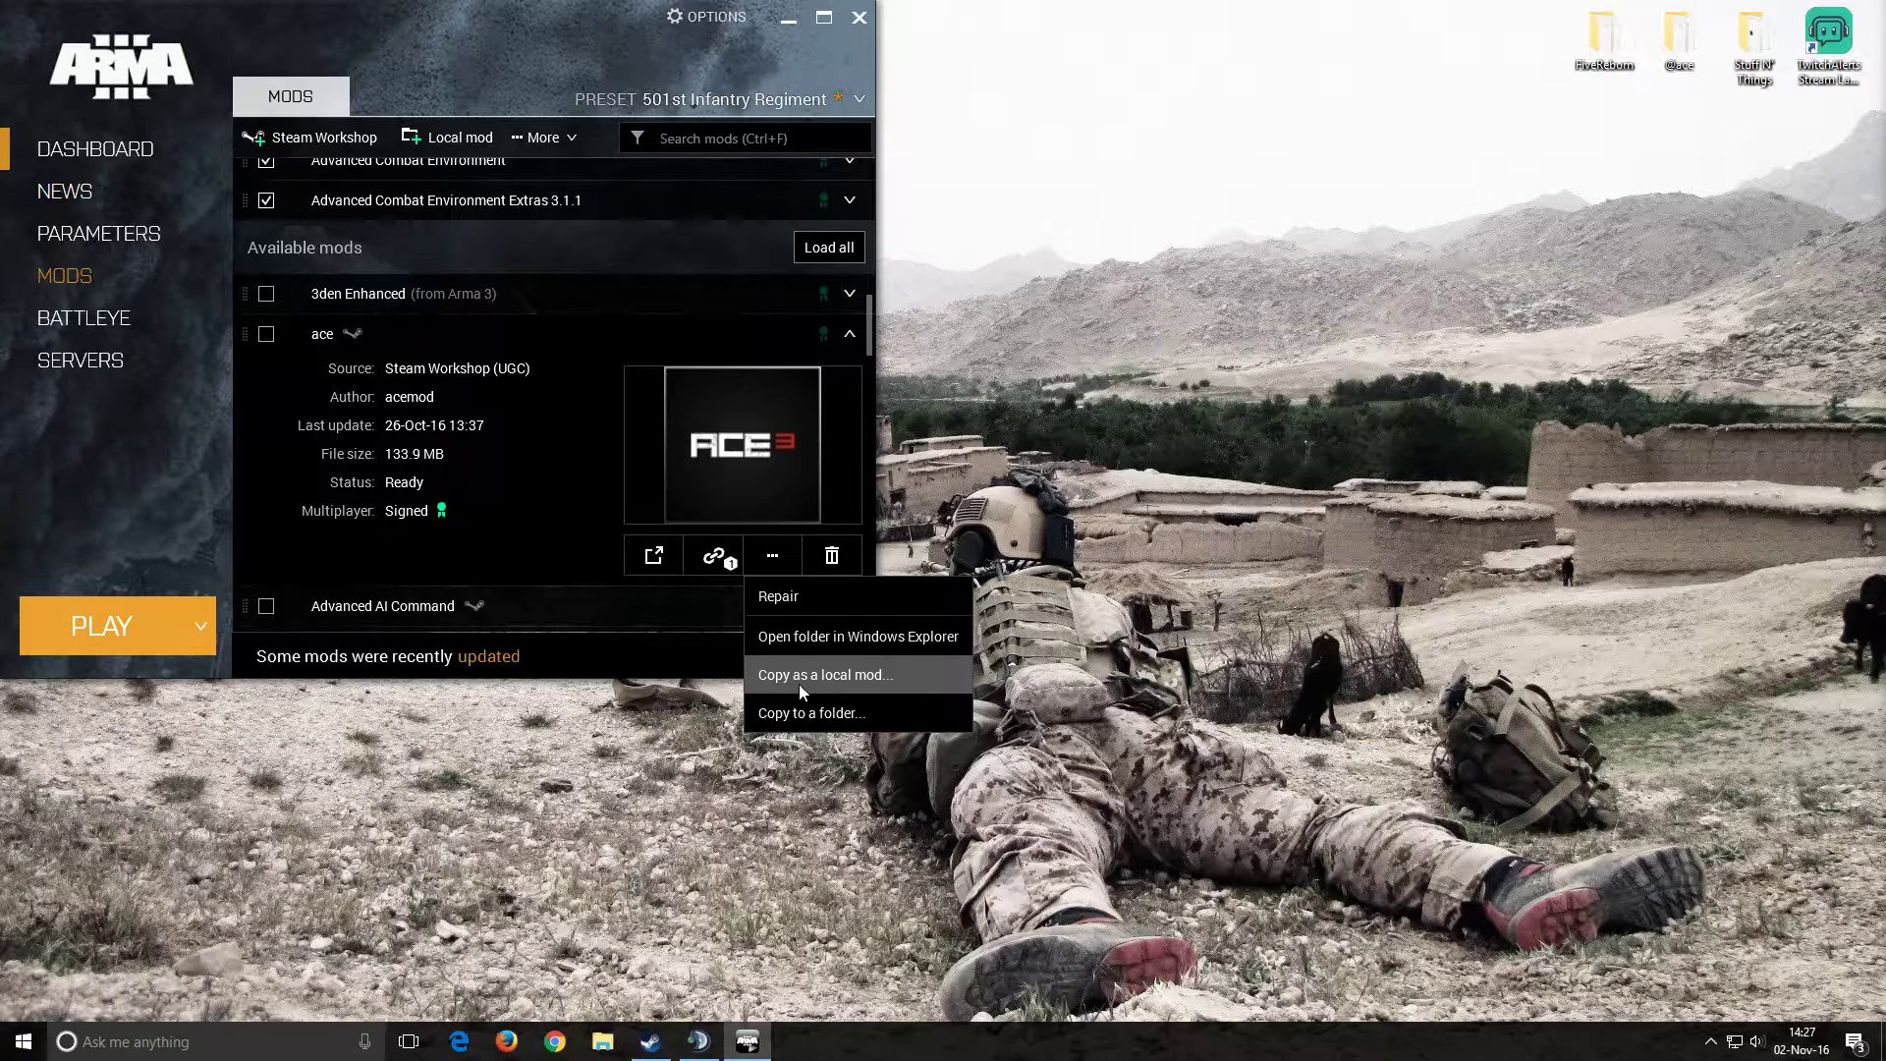
{"action": "left_click", "coordinate": [602, 1041]}
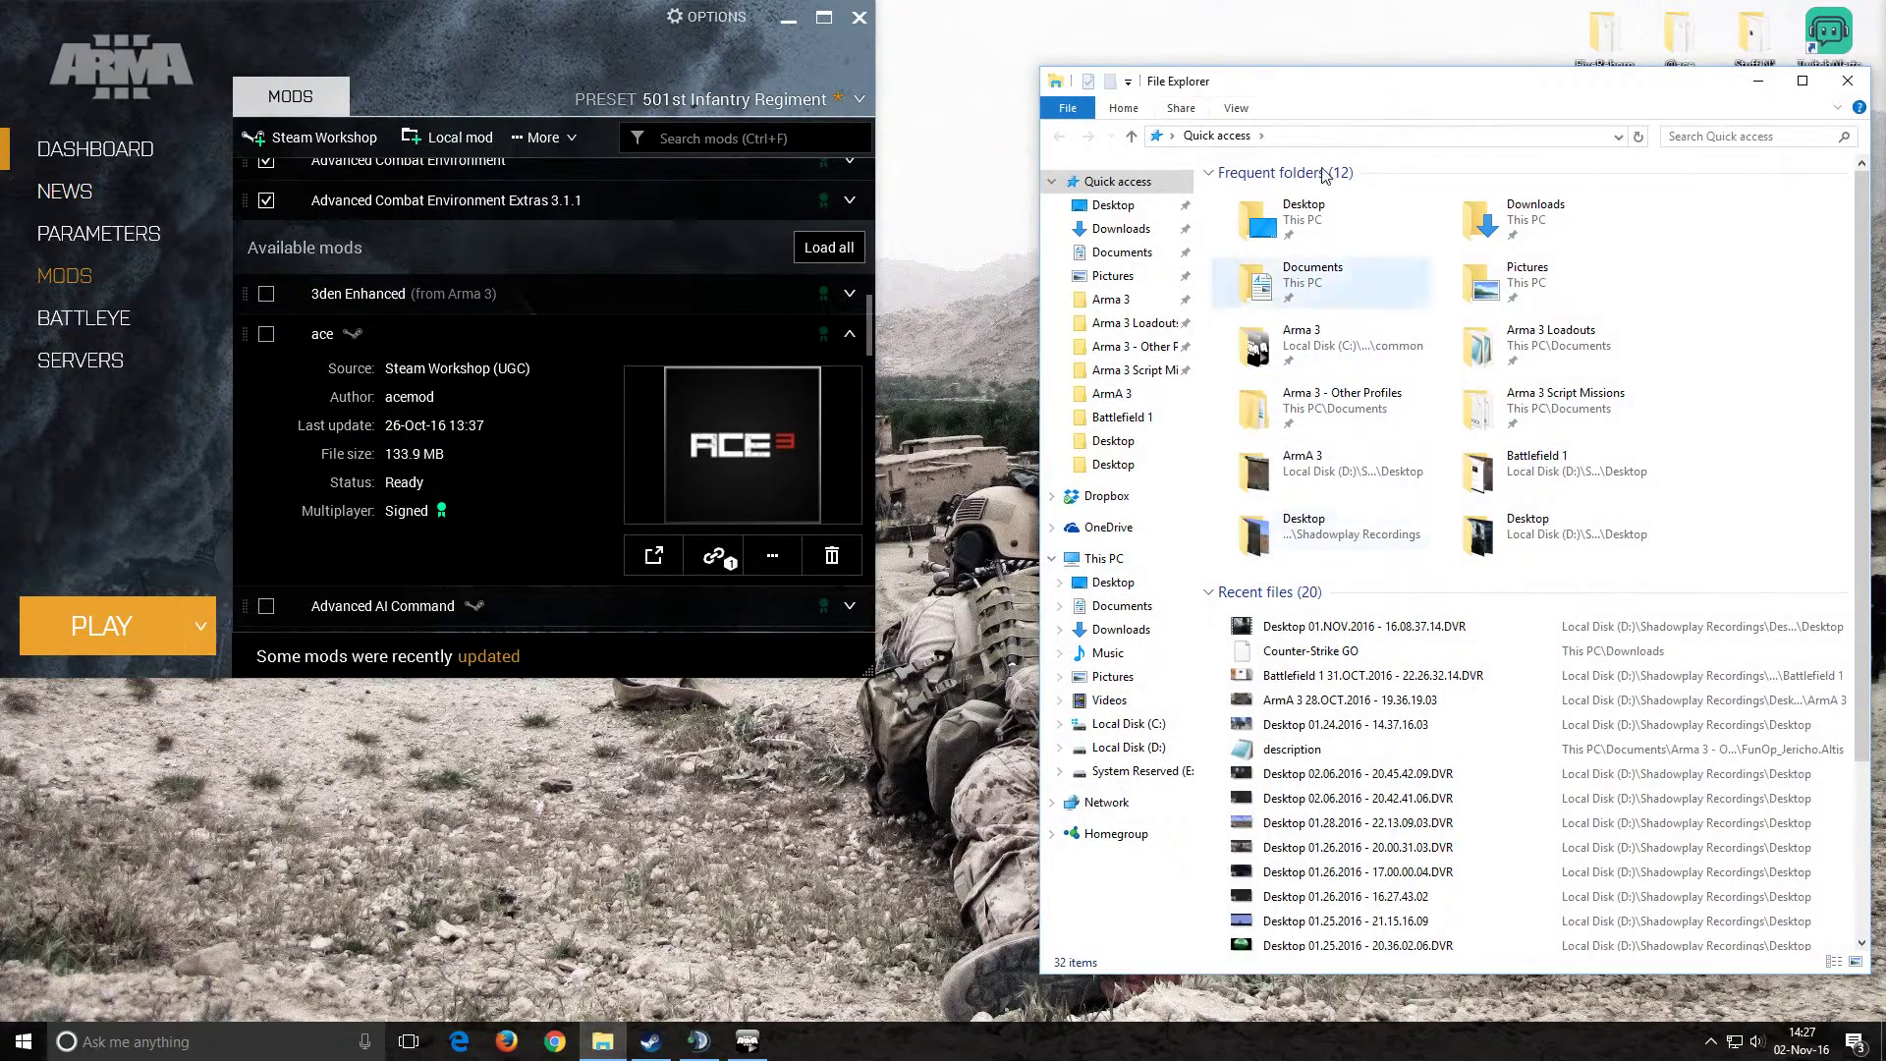
{"action": "left_click", "coordinate": [1127, 300]}
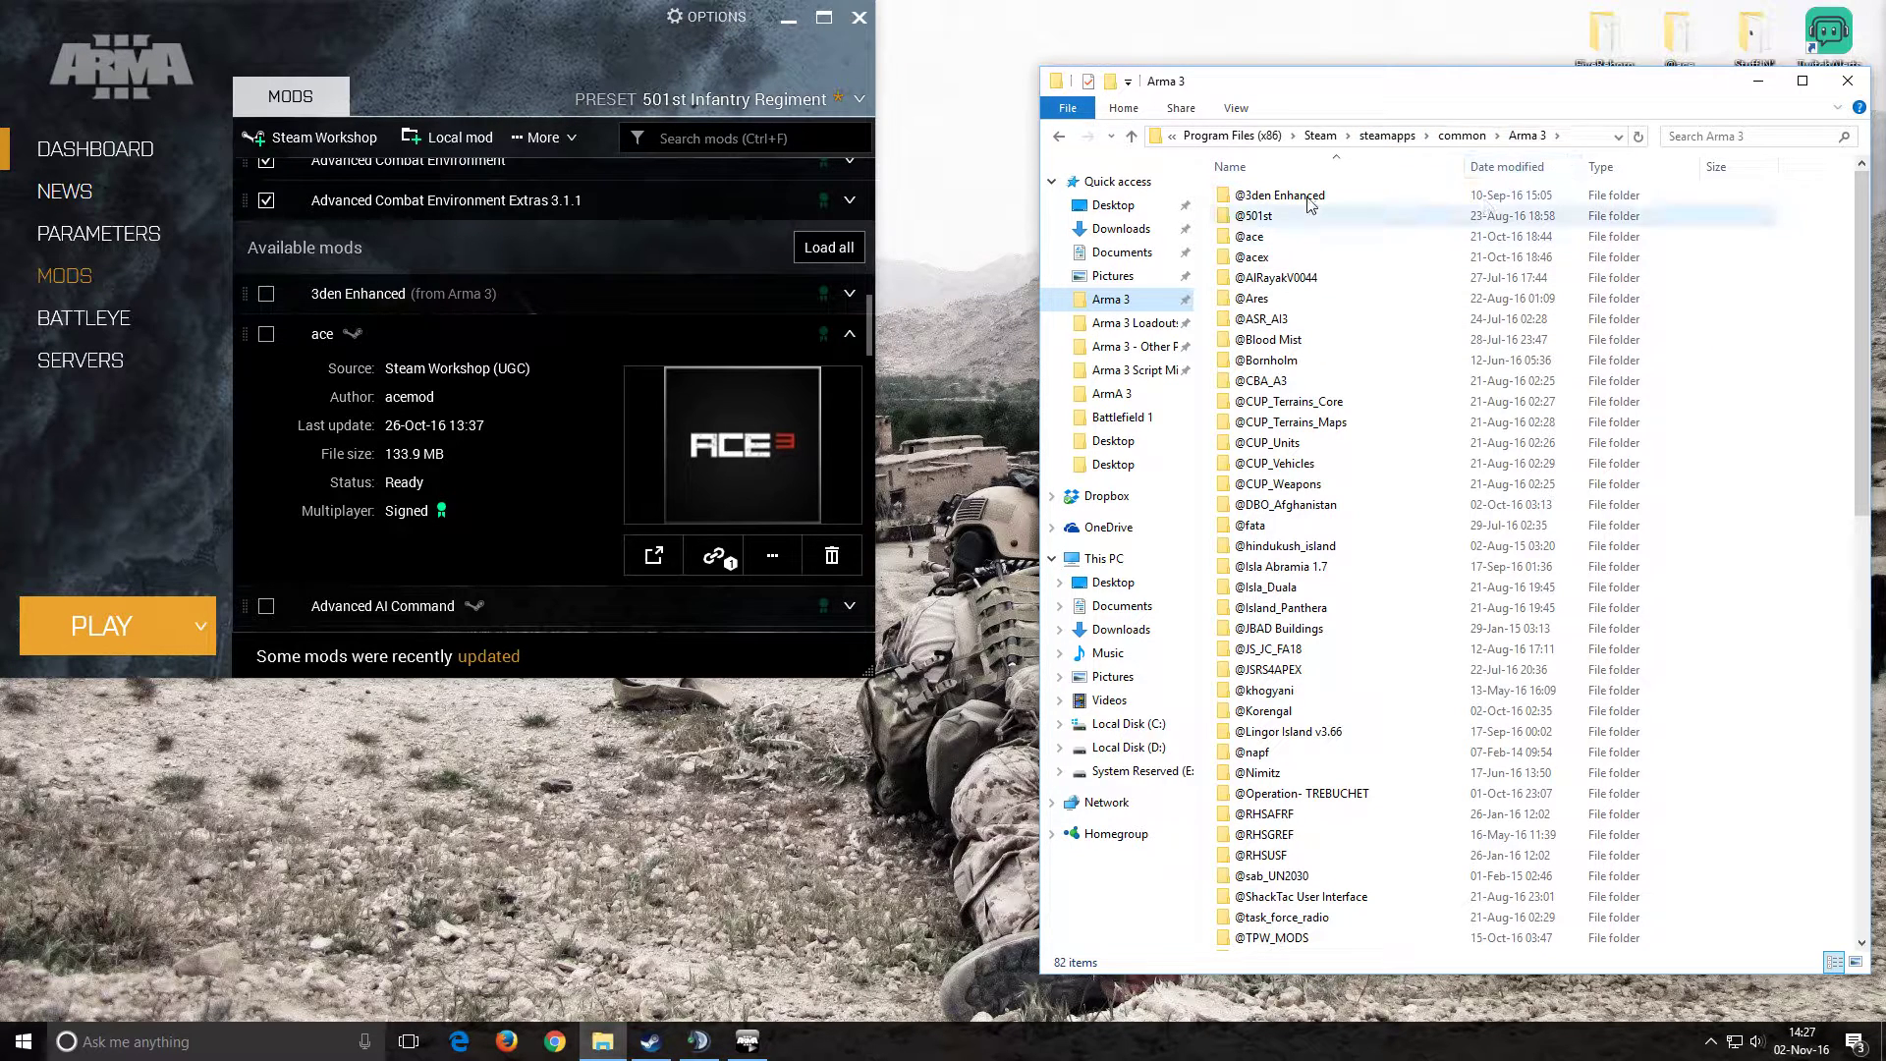
{"action": "double_click", "coordinate": [1248, 237]}
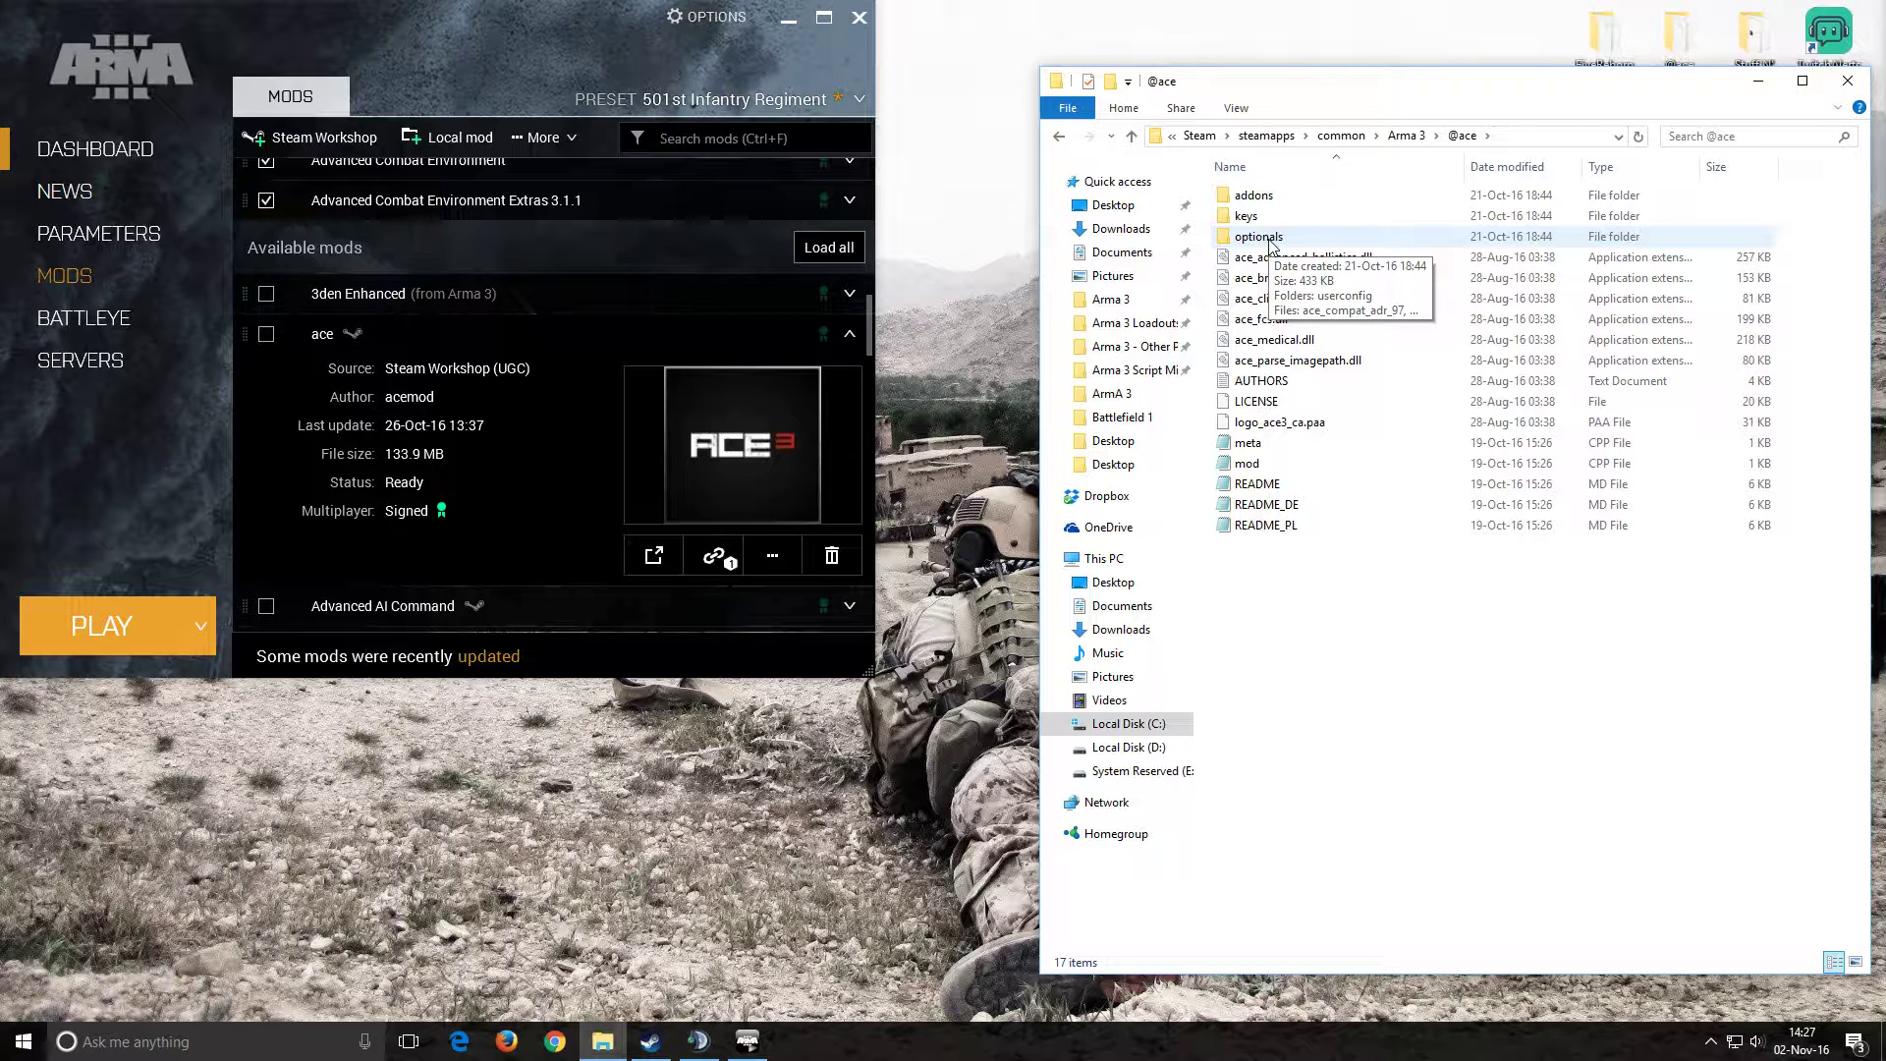
{"action": "double_click", "coordinate": [1271, 239]}
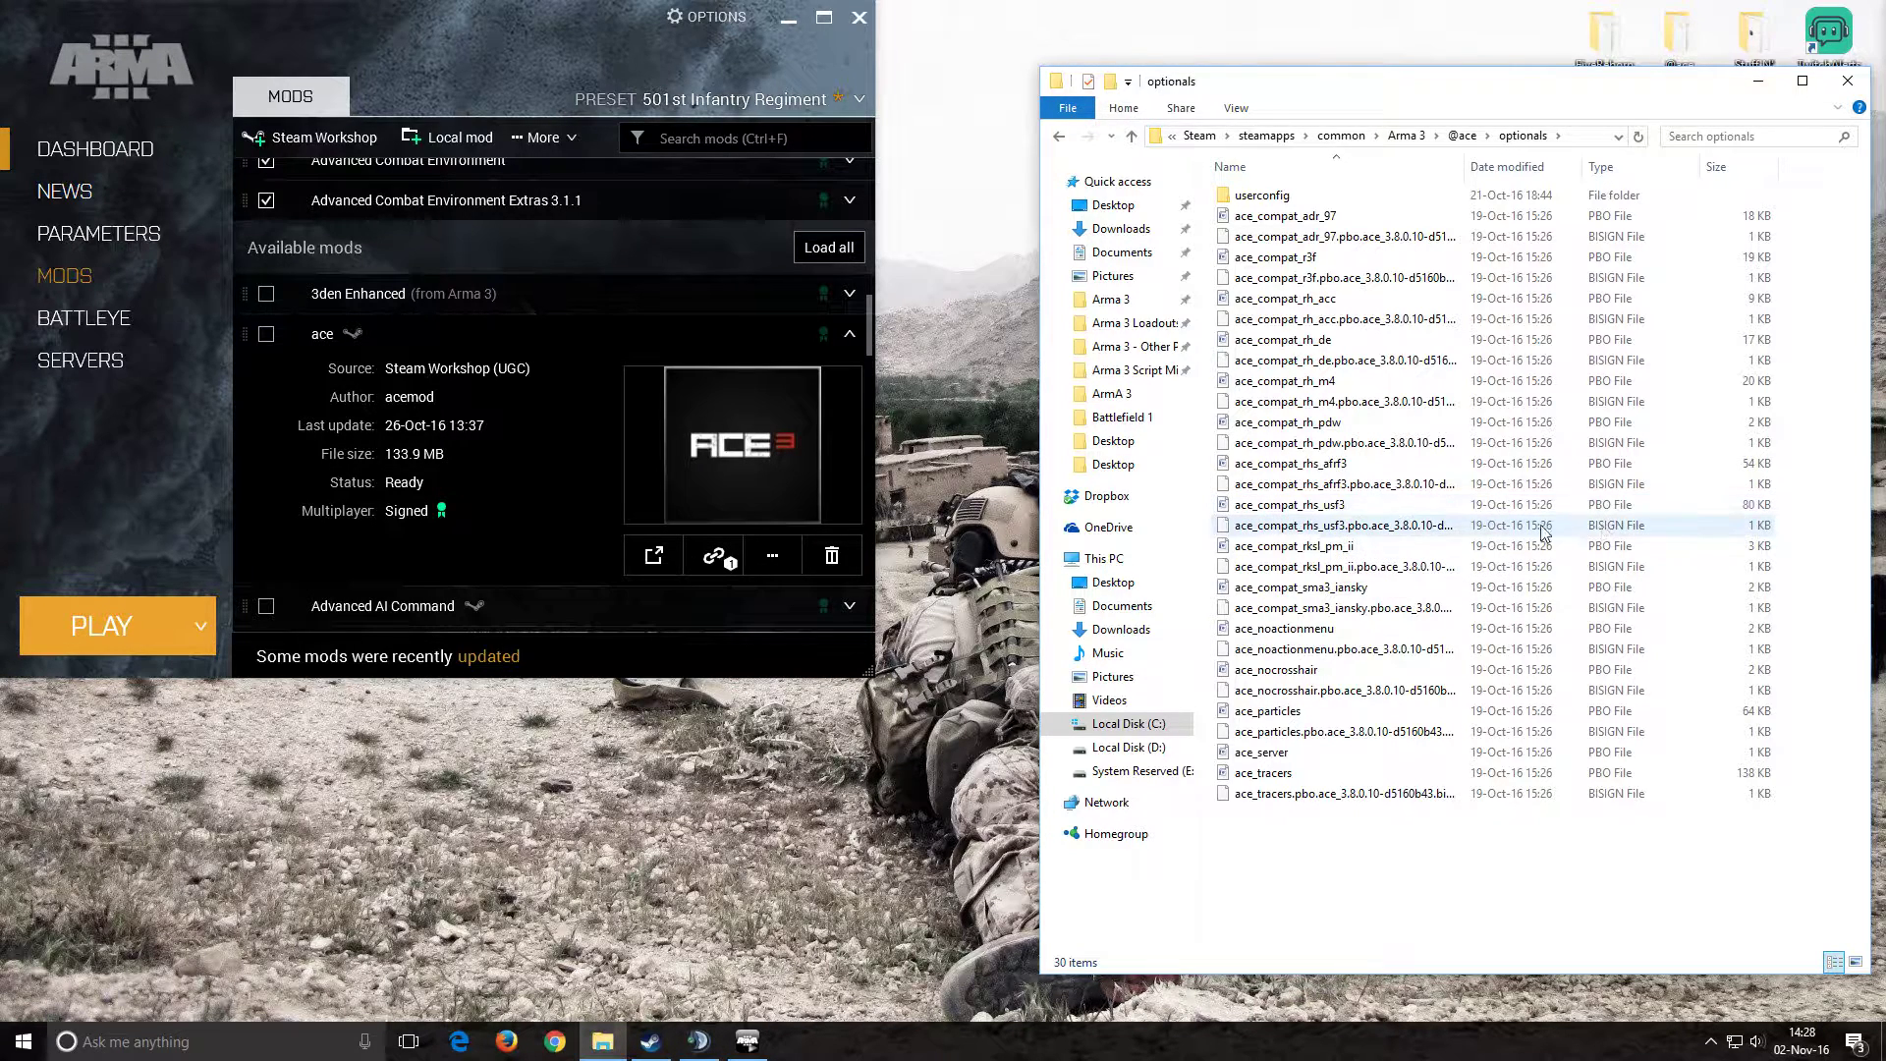
Step: Select the ace_compat_rhs_afrf3 and ace_compat_rhs_usf3 files together with their matching bisign files
{"action": "left_click", "coordinate": [1321, 470]}
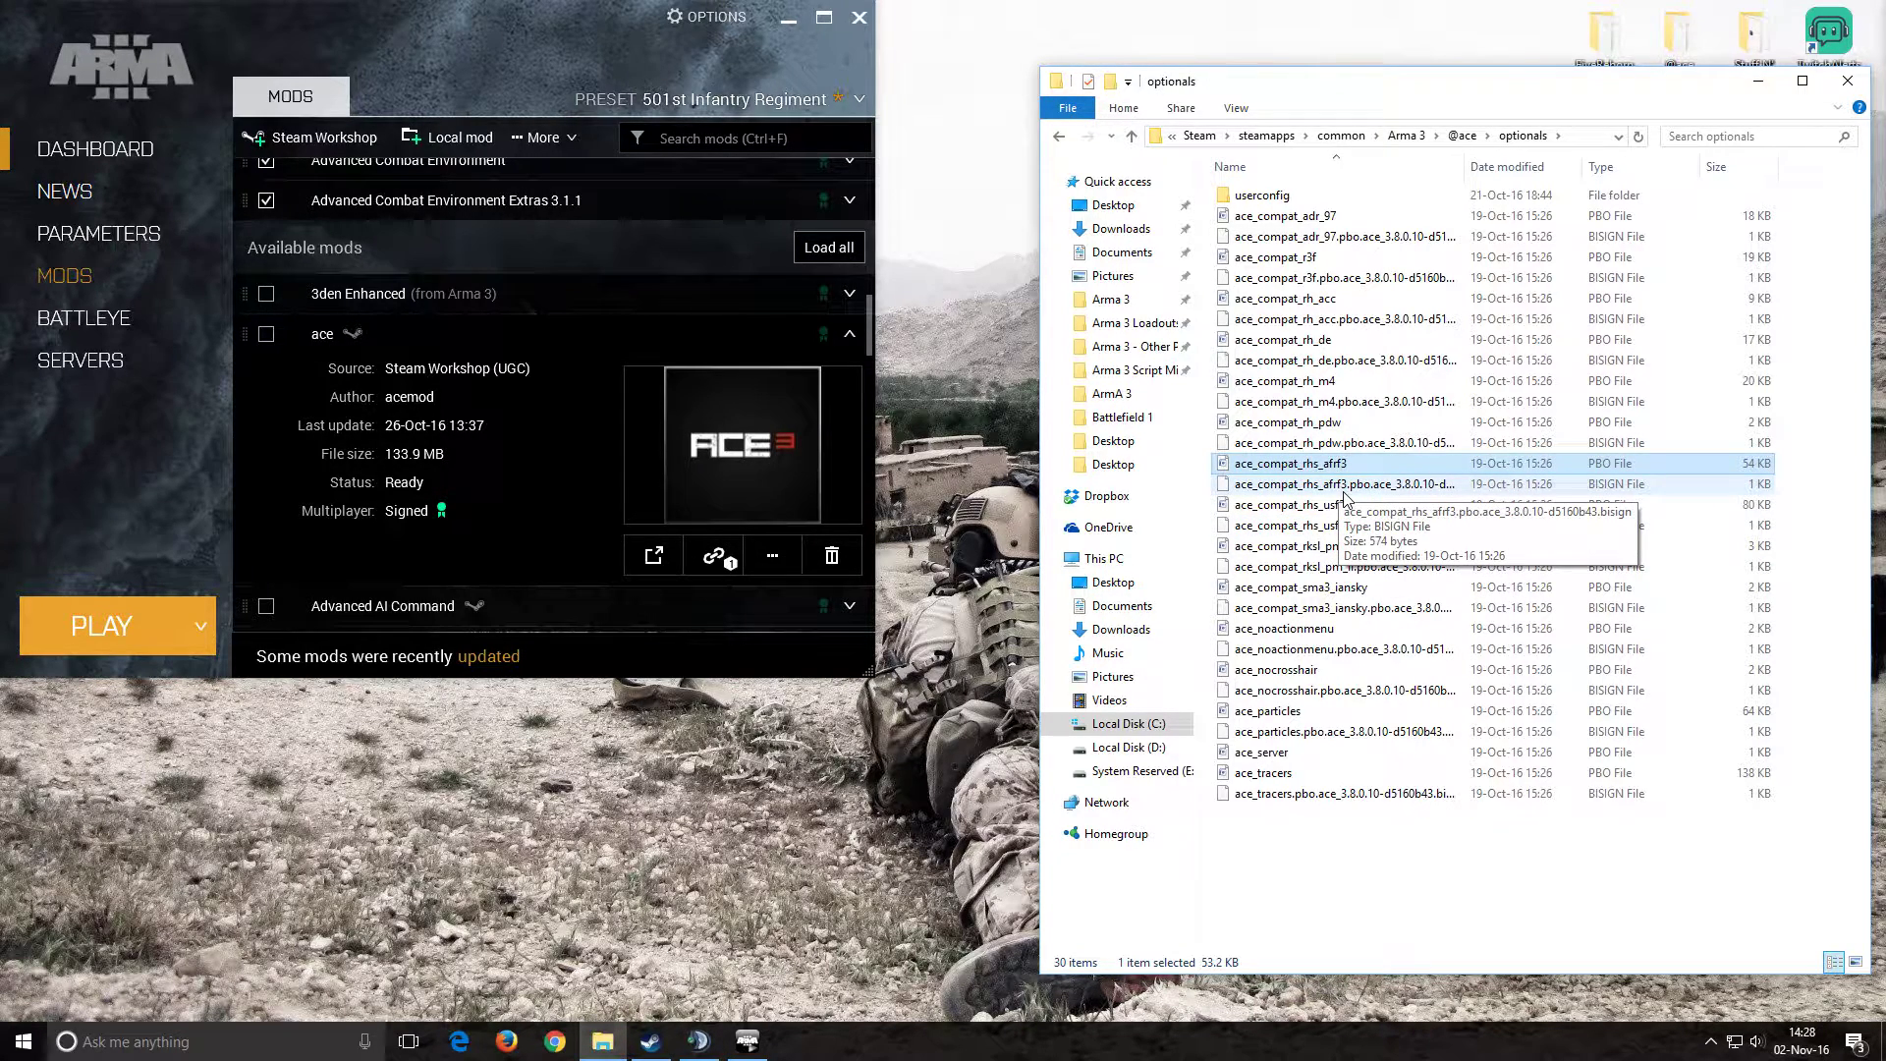
{"action": "left_click", "coordinate": [1345, 485], "text": "ctrl"}
{"action": "left_click", "coordinate": [1349, 505], "text": "ctrl"}
{"action": "left_click", "coordinate": [1353, 527], "text": "ctrl"}
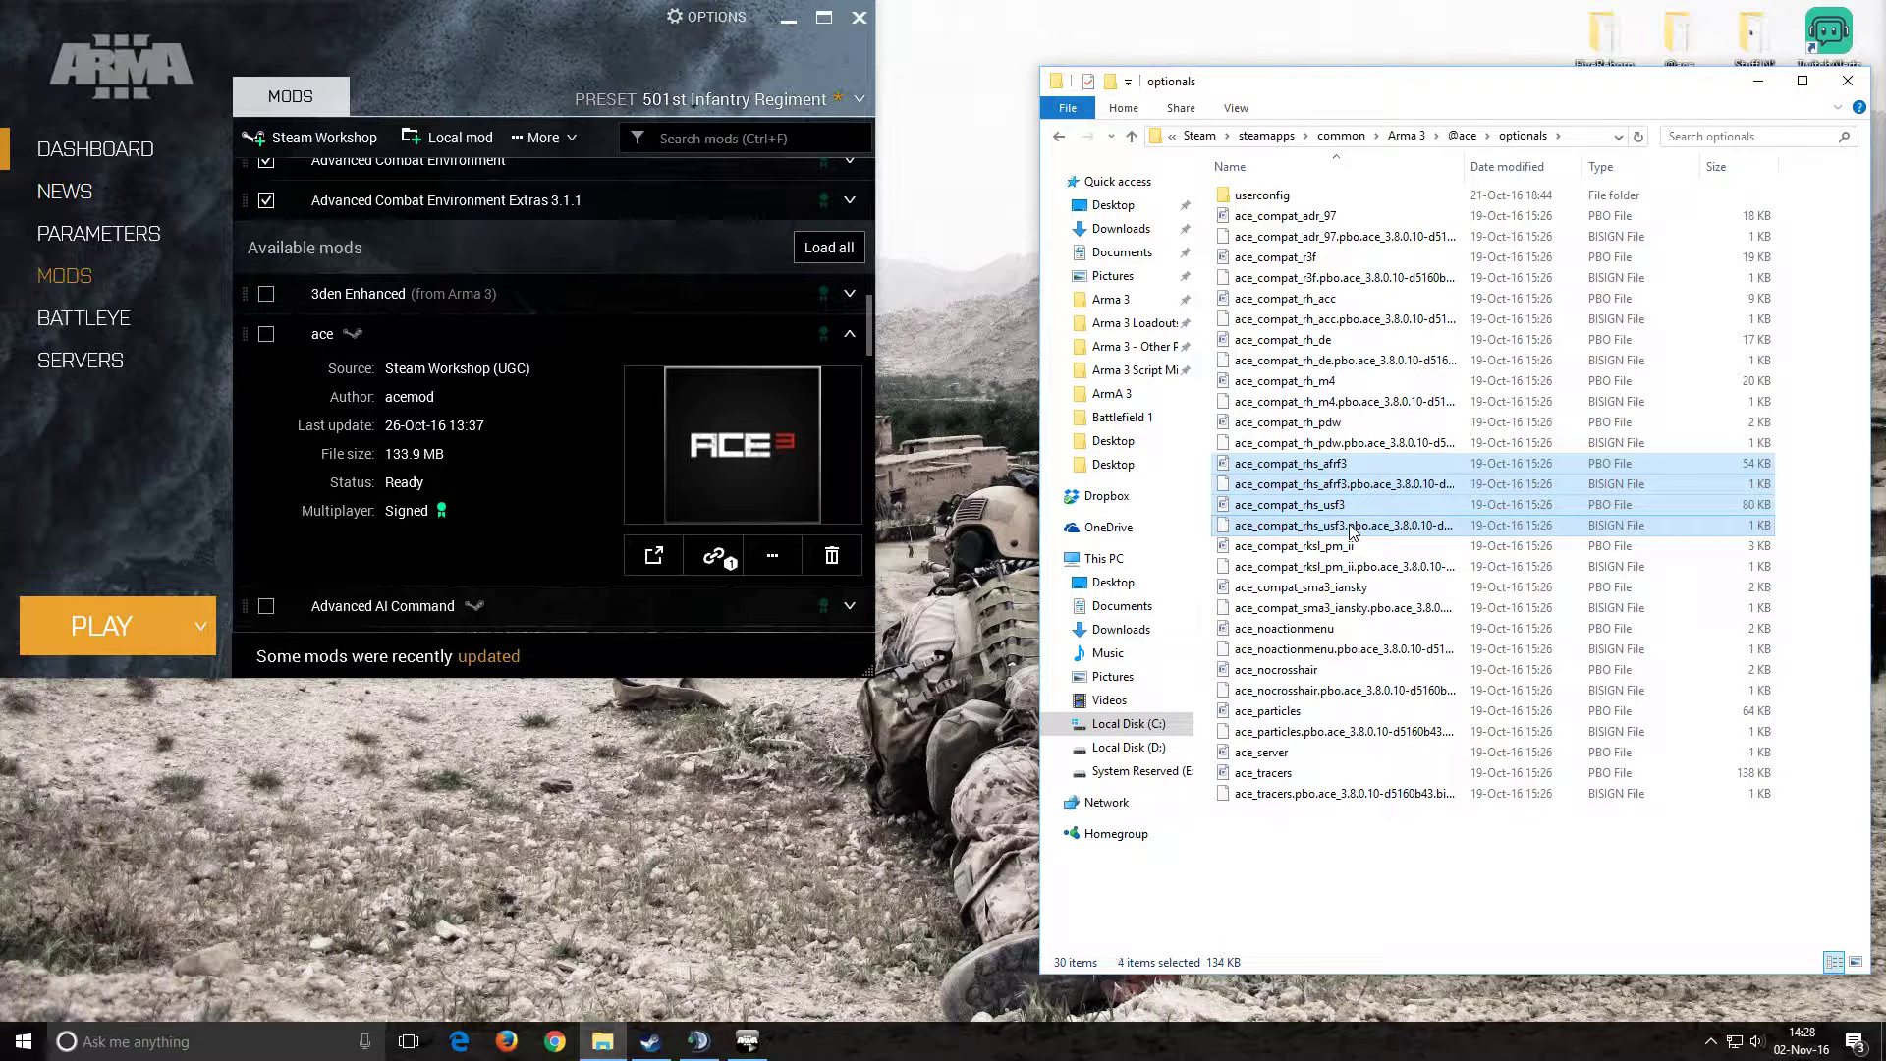
{"action": "key", "text": "BackSpace"}
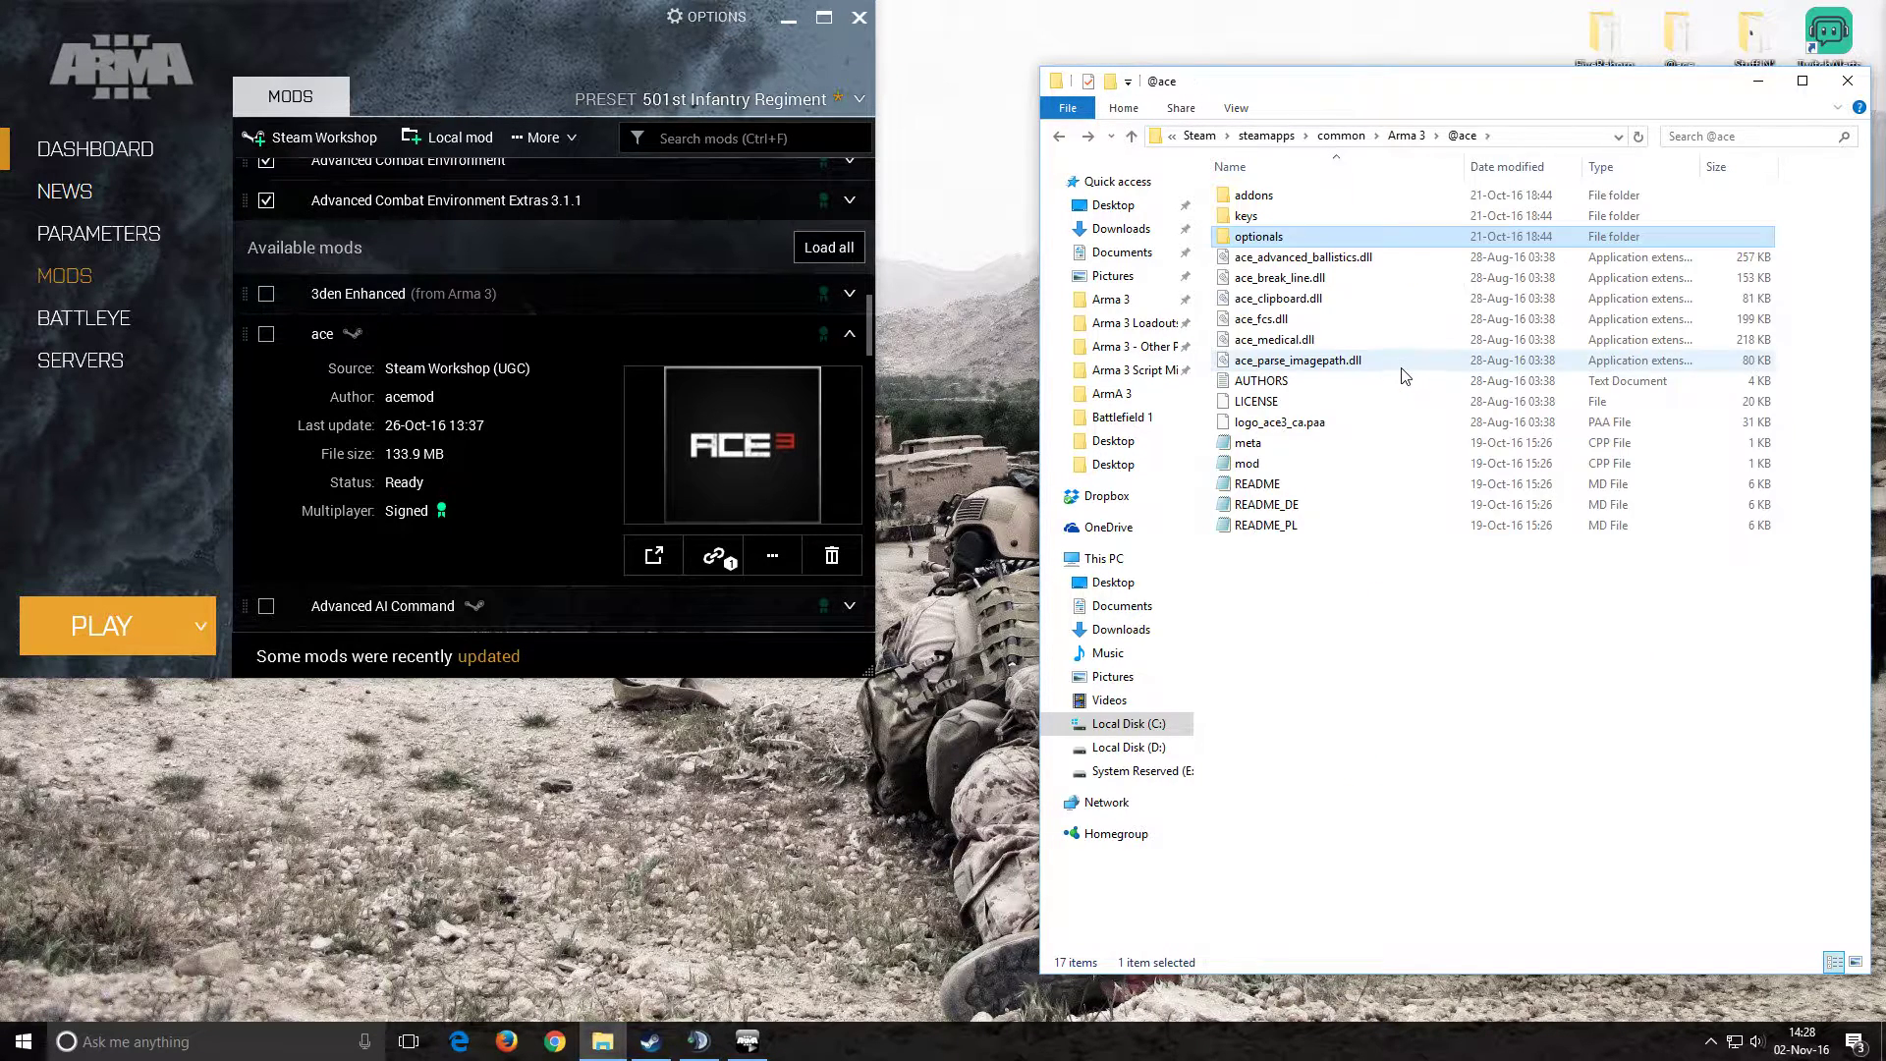
{"action": "double_click", "coordinate": [1267, 199]}
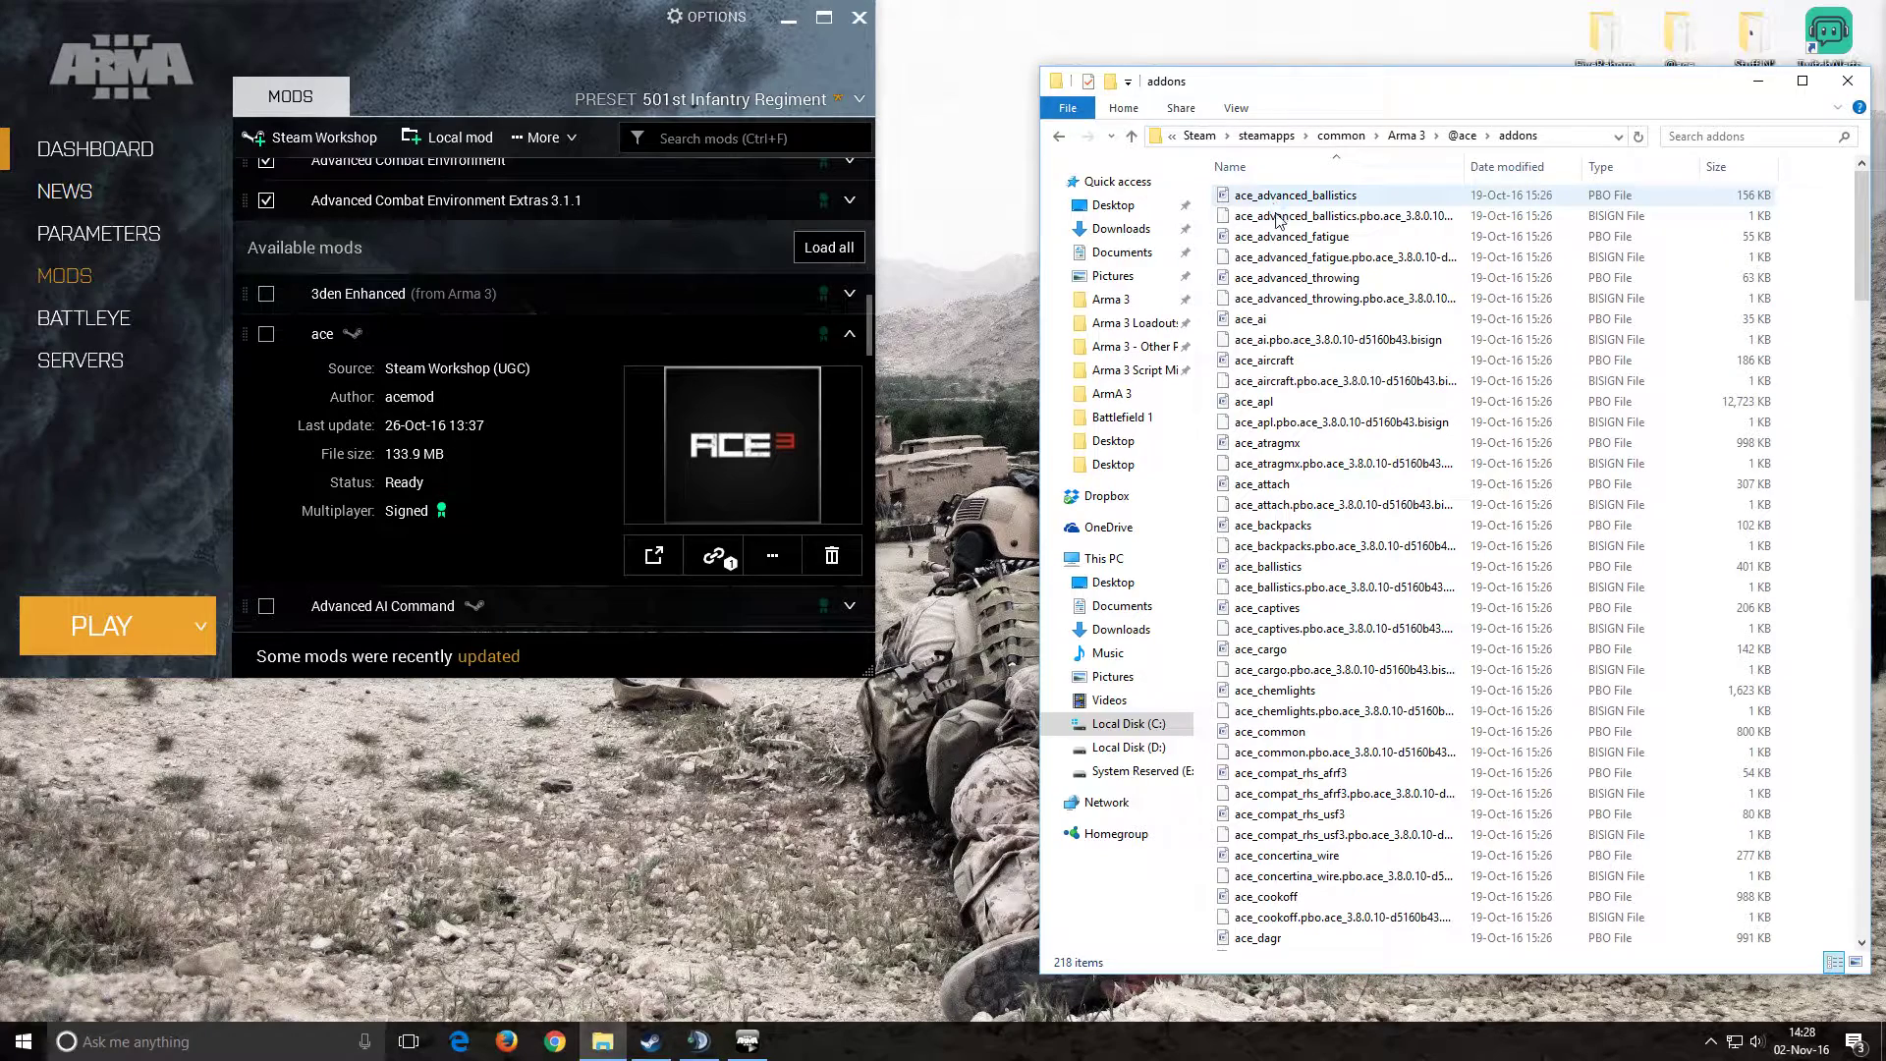
{"action": "left_click", "coordinate": [1357, 777]}
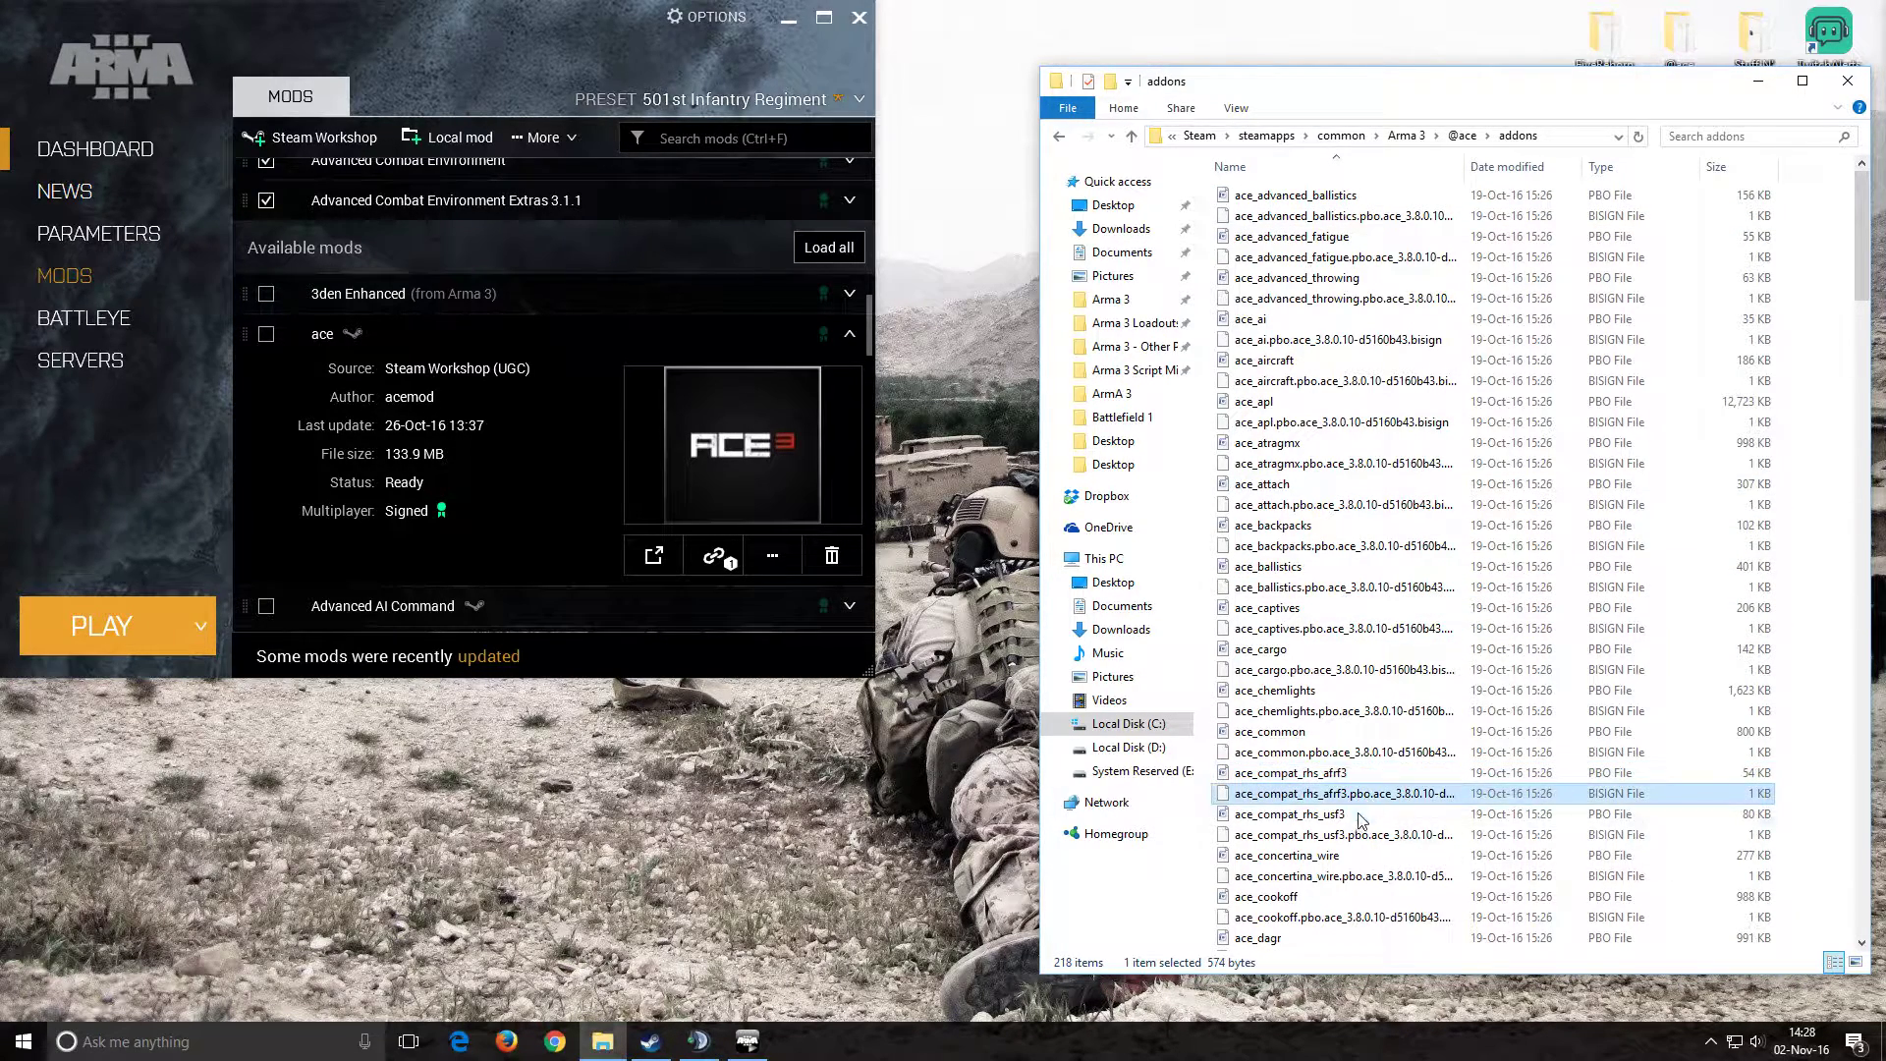
{"action": "left_click", "coordinate": [1364, 837]}
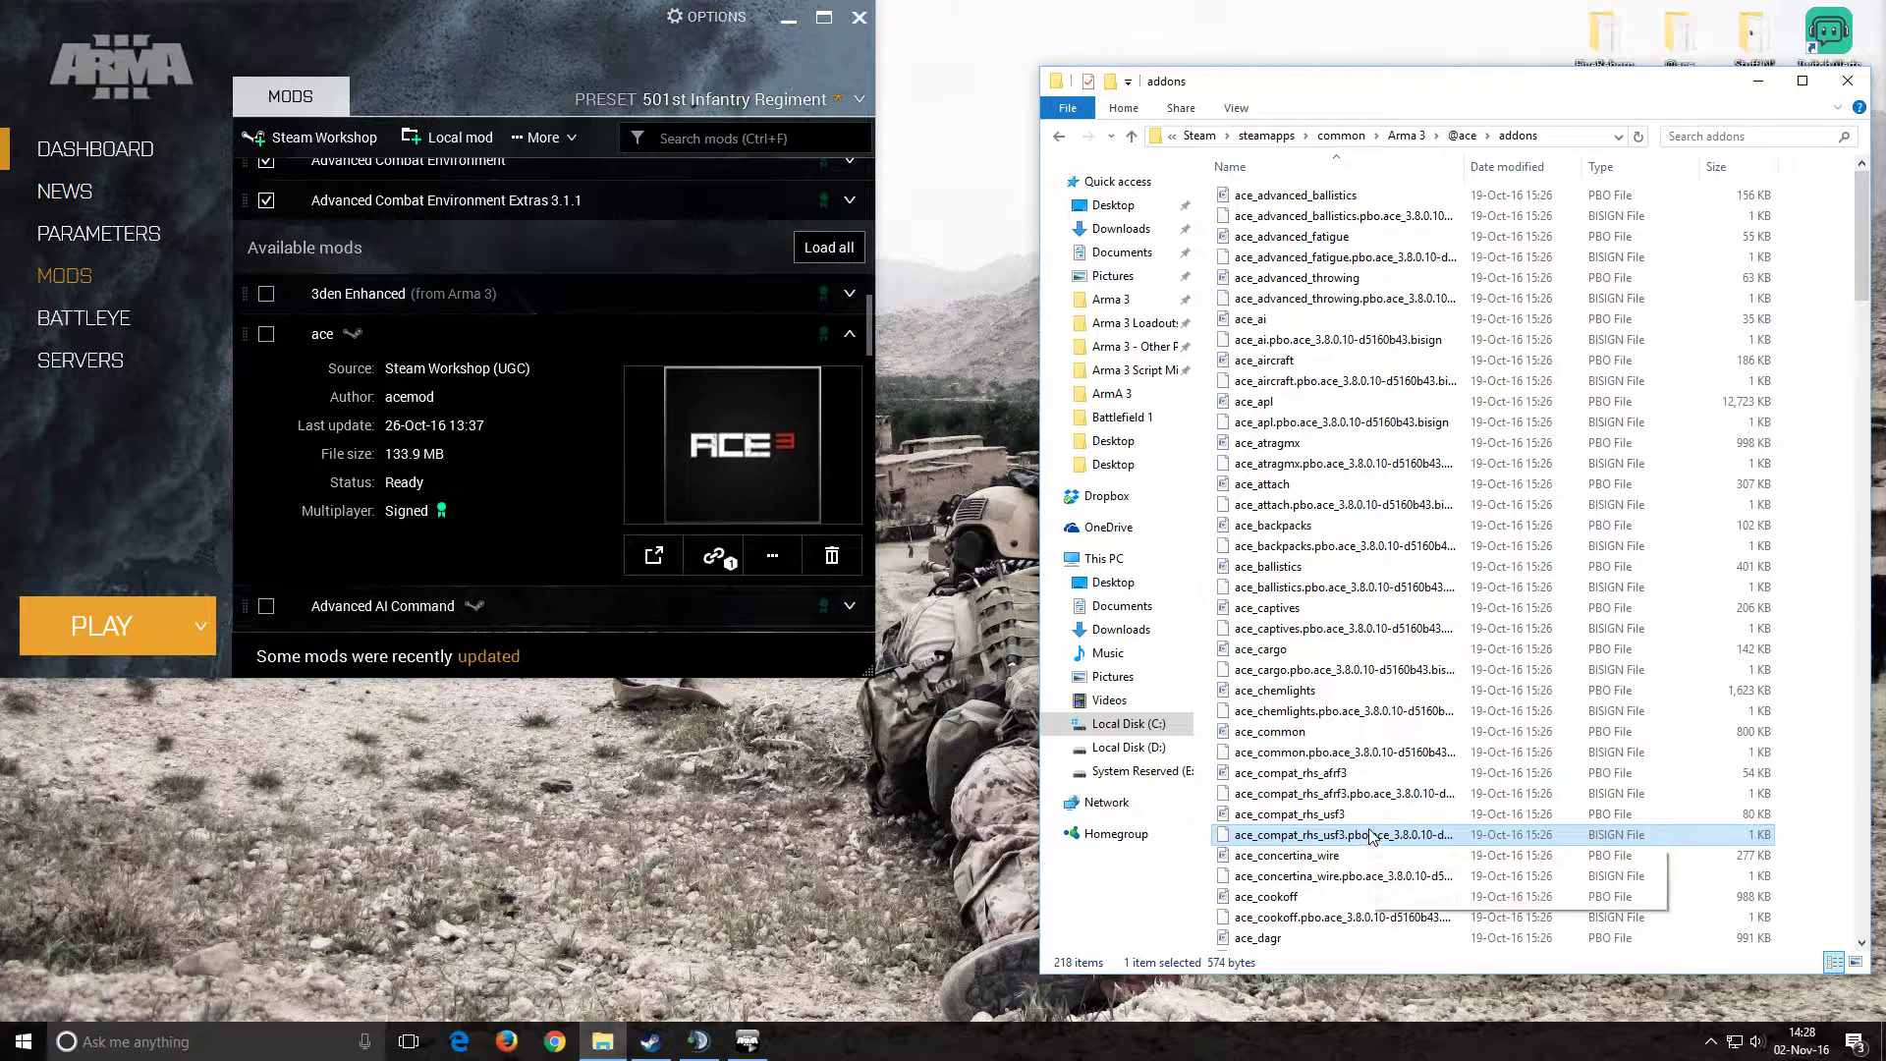
{"action": "left_click", "coordinate": [1850, 83]}
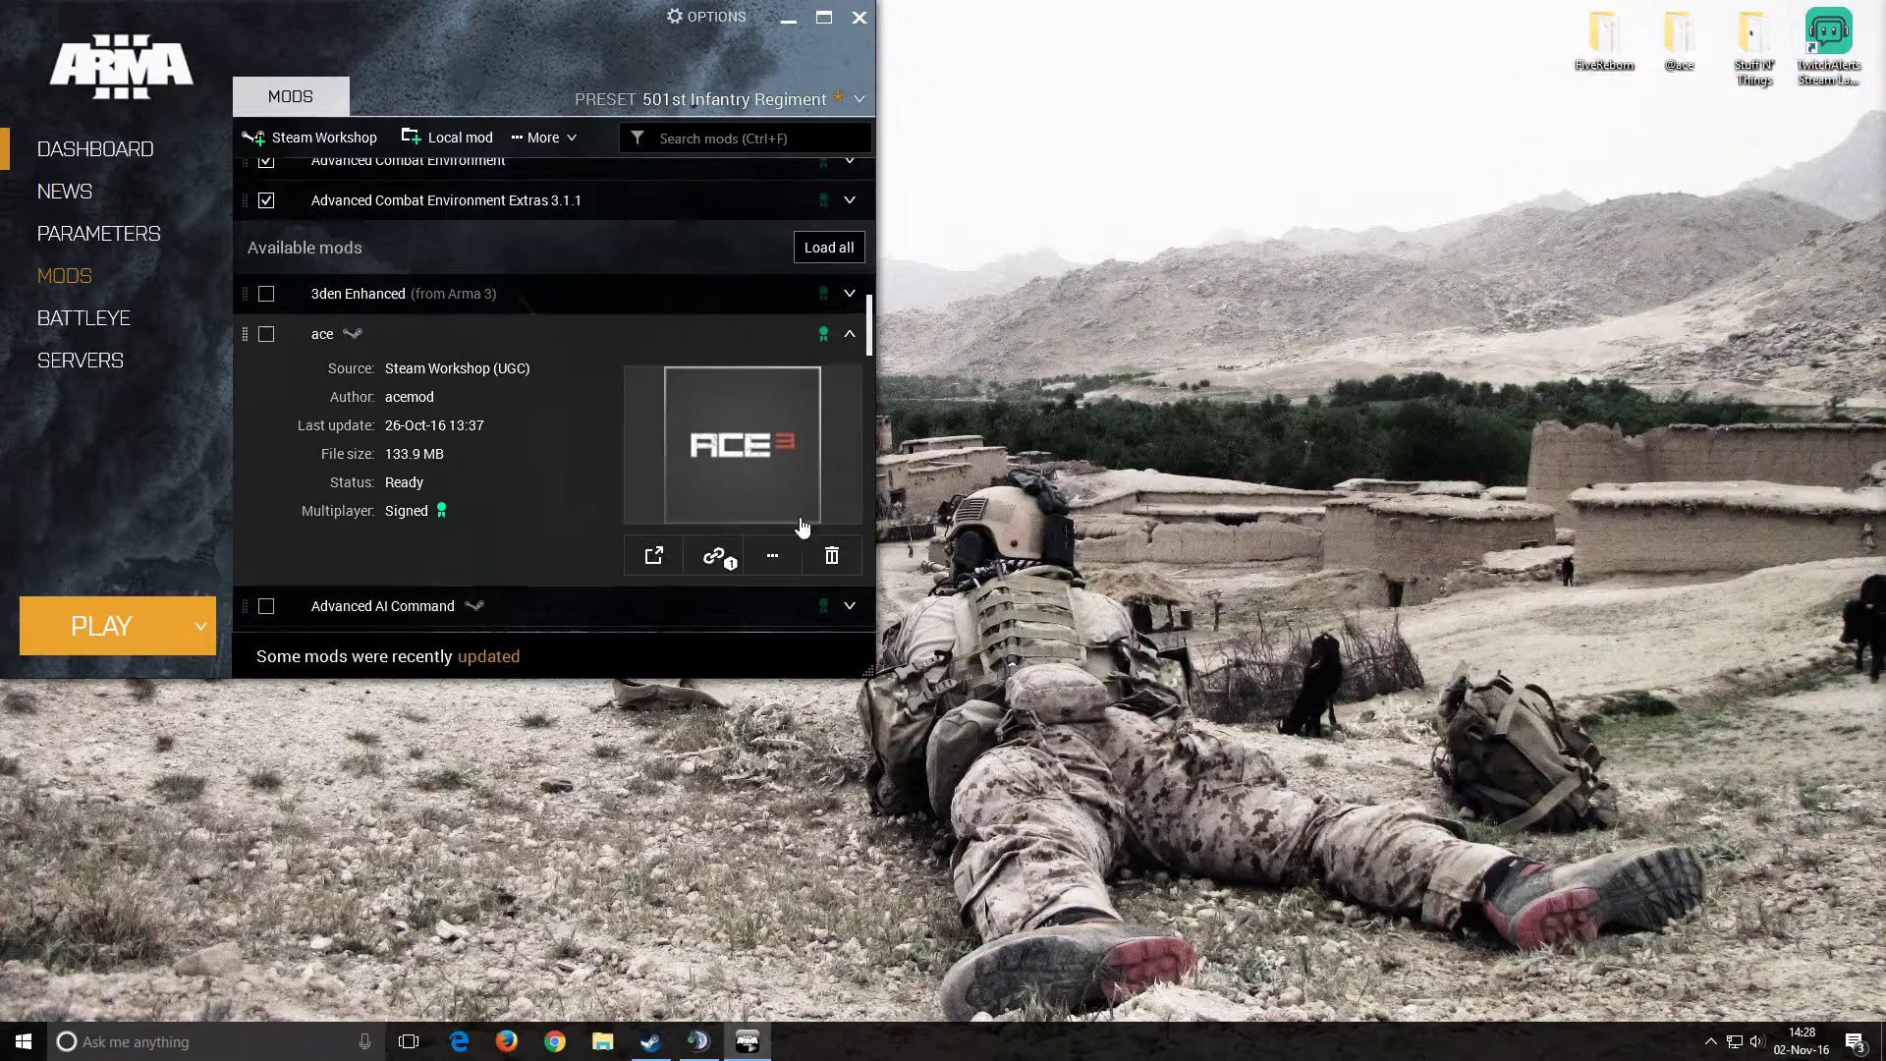
{"action": "scroll", "coordinate": [522, 332], "scroll_direction": "up", "scroll_amount": 4}
{"action": "scroll", "coordinate": [540, 358], "scroll_direction": "up", "scroll_amount": 6}
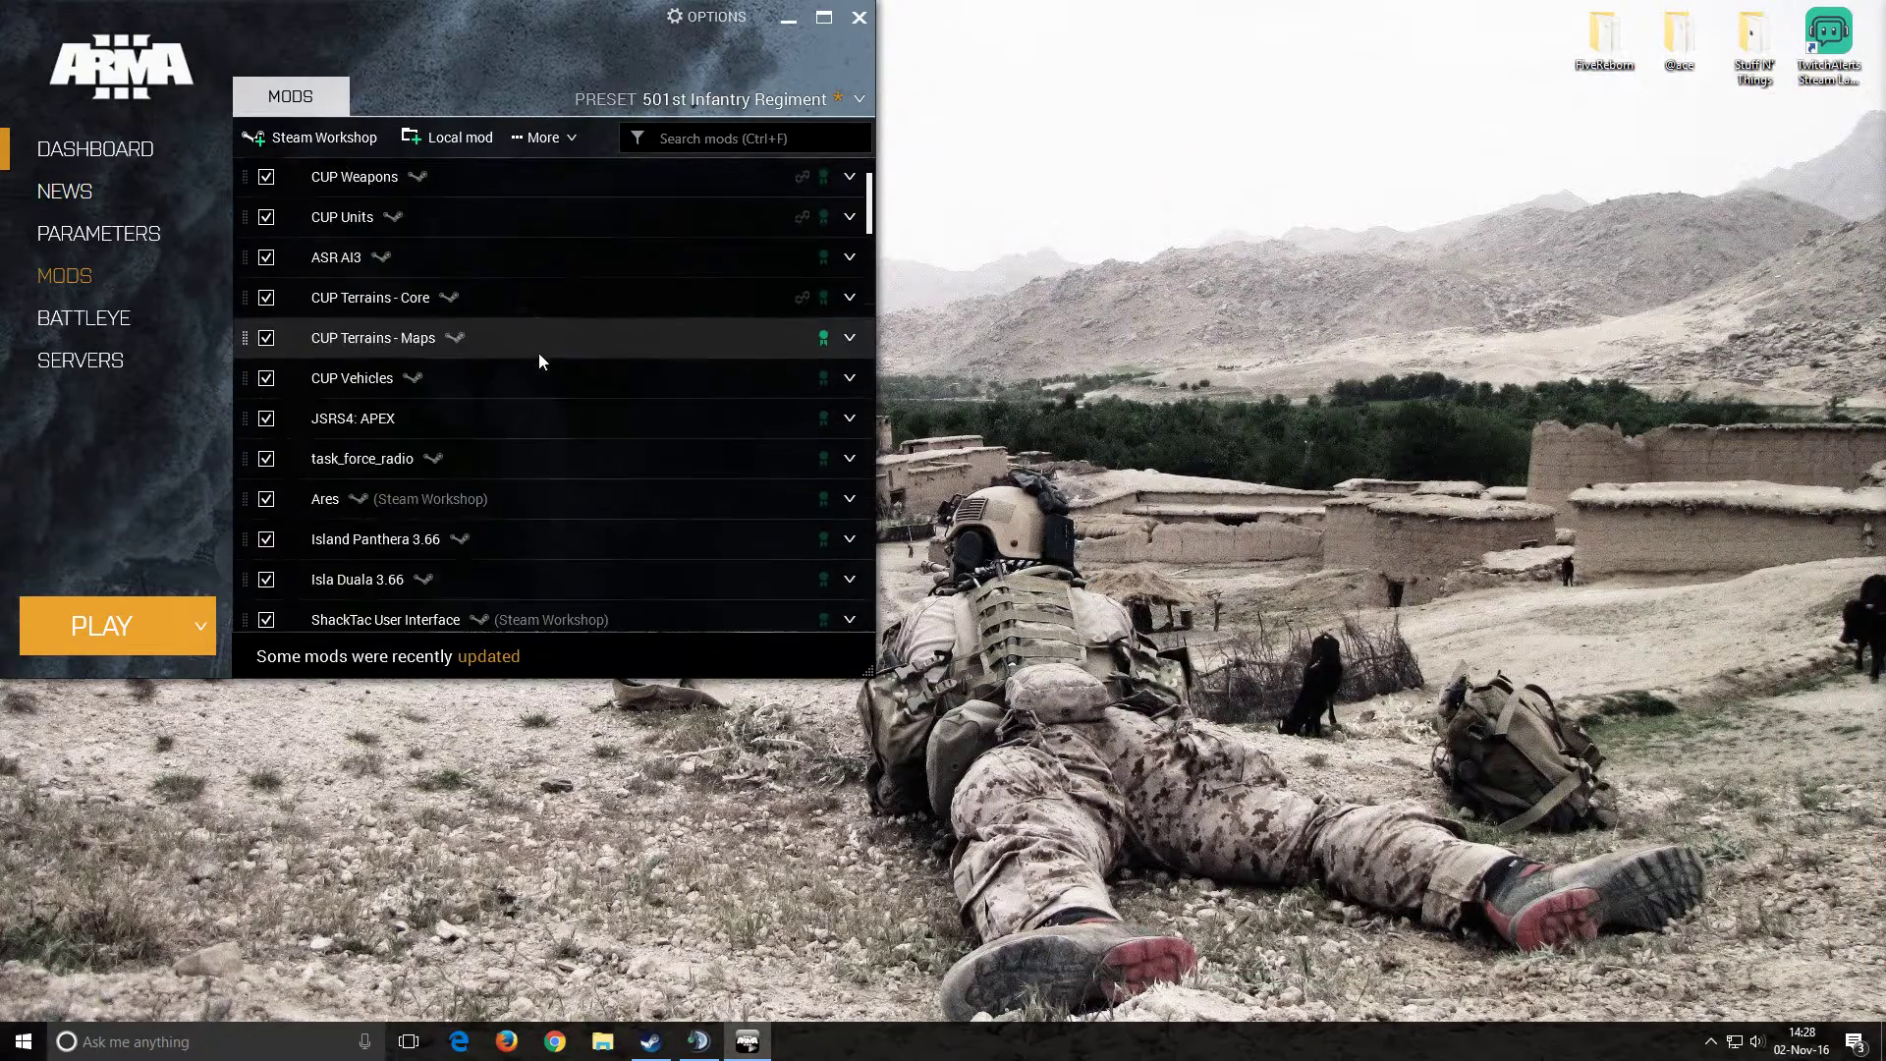
{"action": "left_click", "coordinate": [436, 138]}
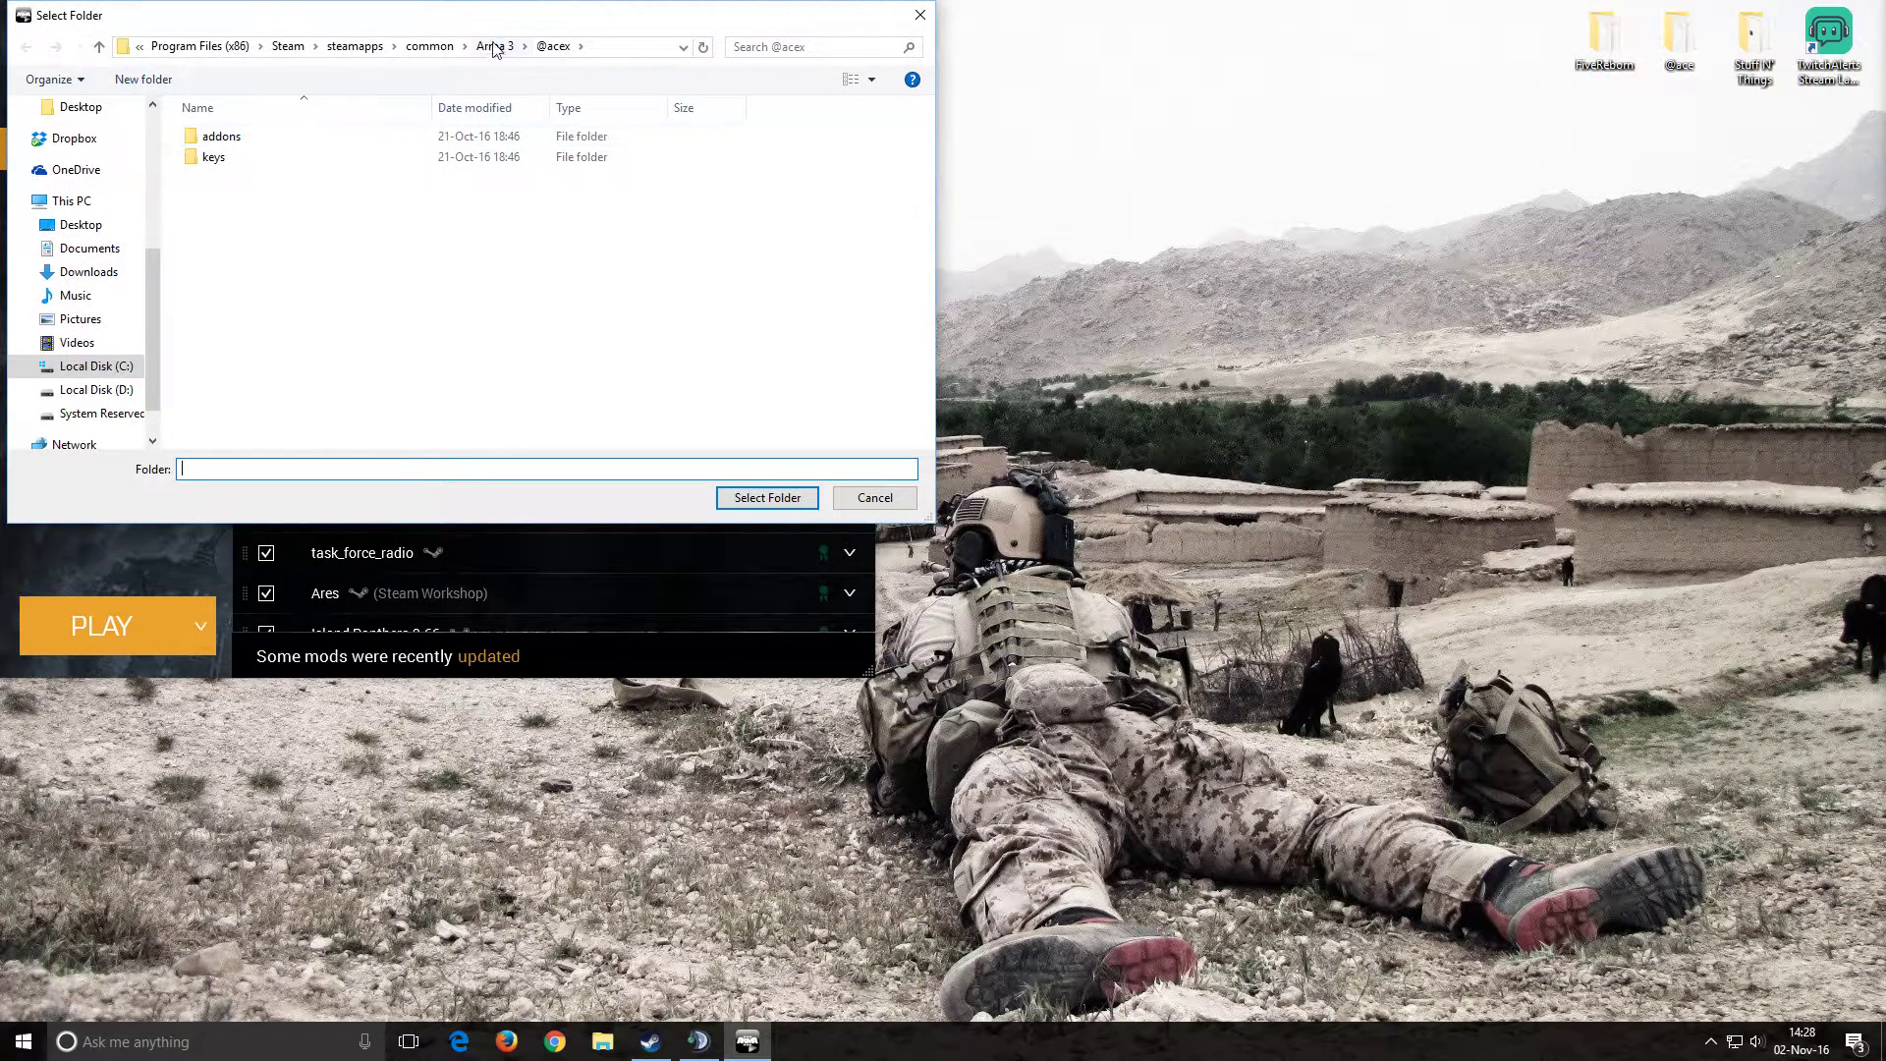
{"action": "left_click", "coordinate": [481, 48]}
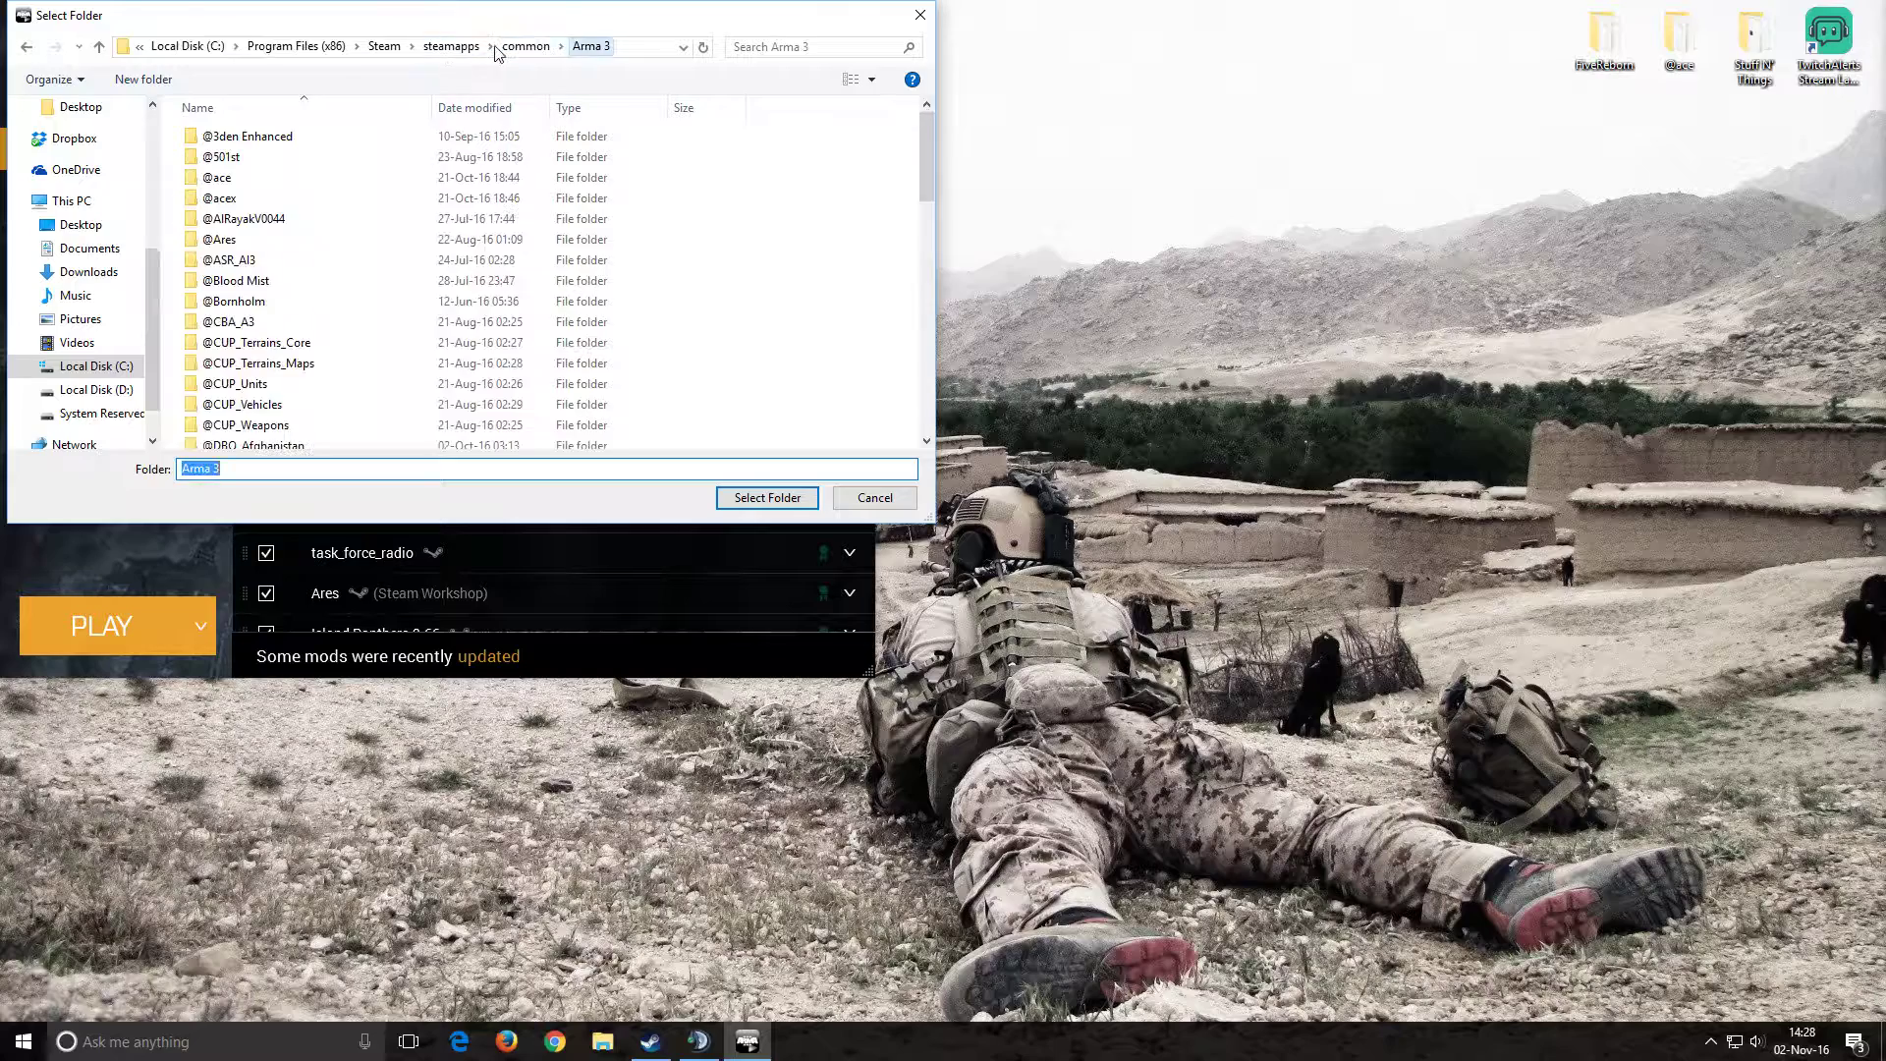
{"action": "left_click", "coordinate": [233, 179]}
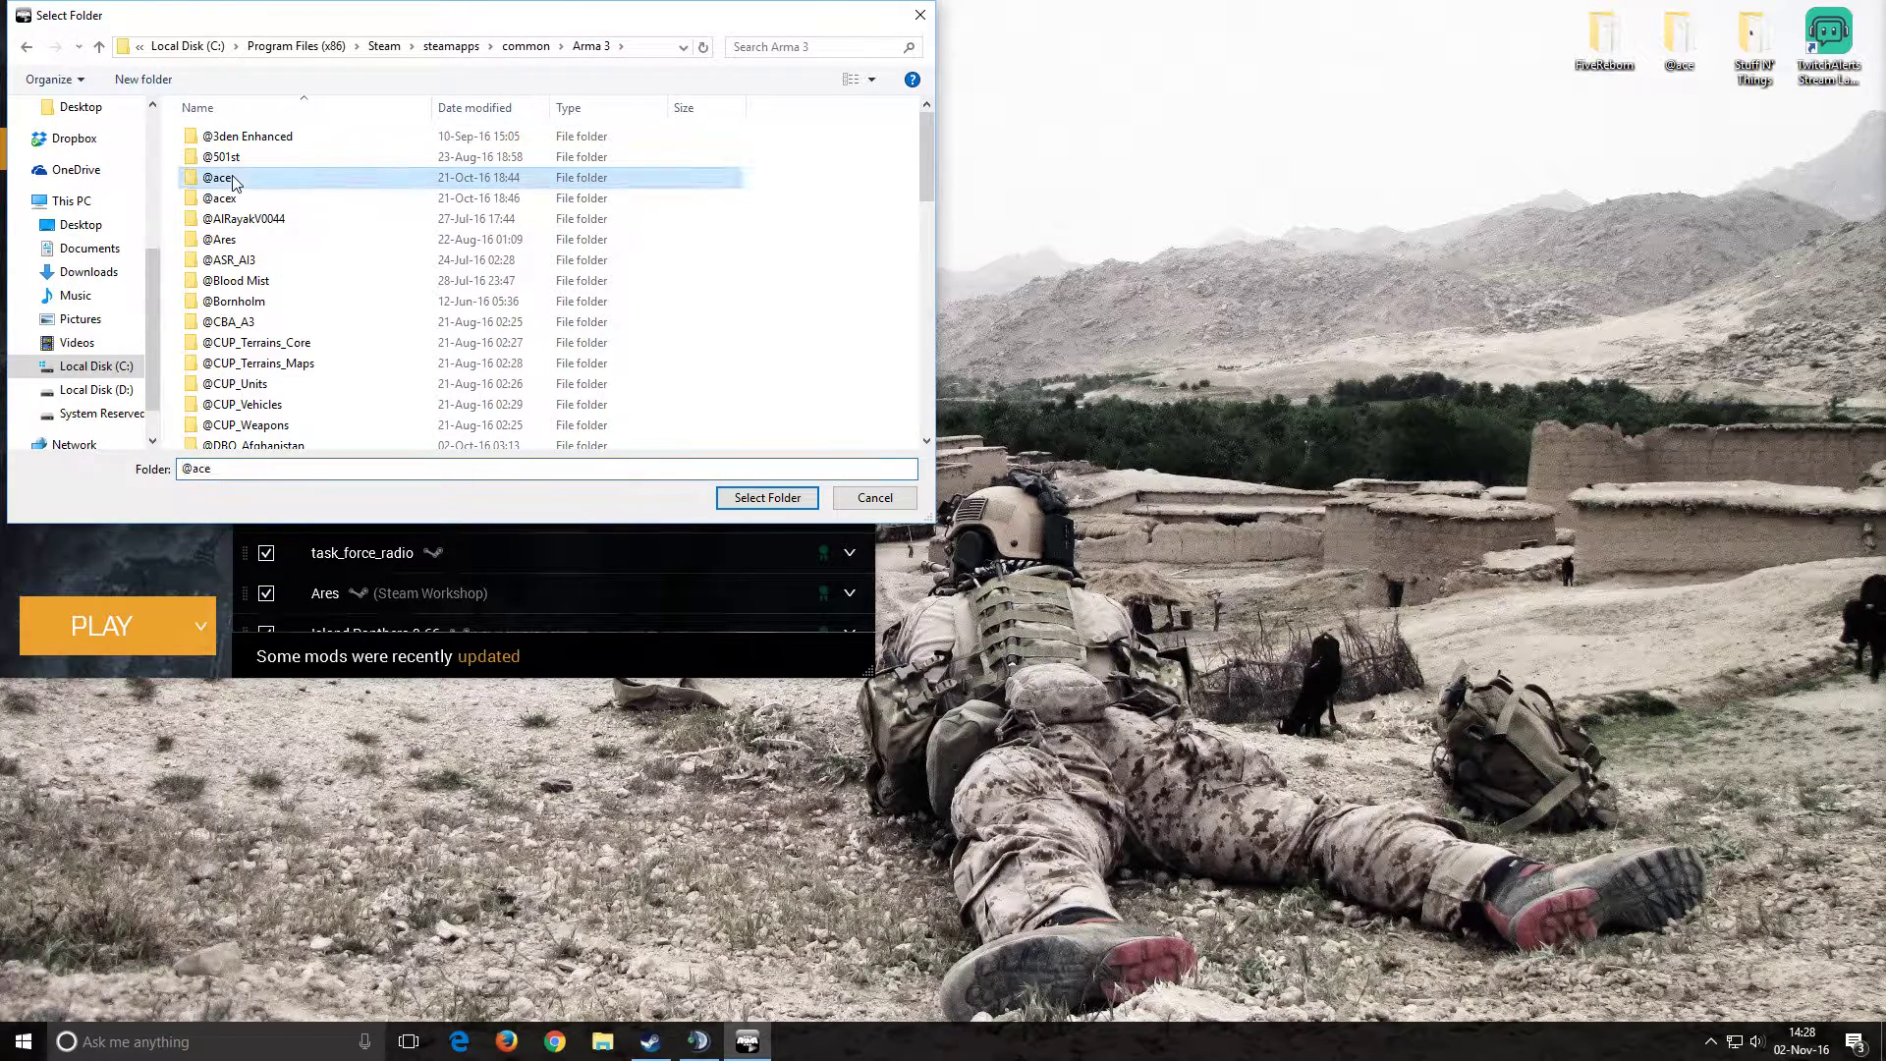
{"action": "left_click", "coordinate": [872, 498]}
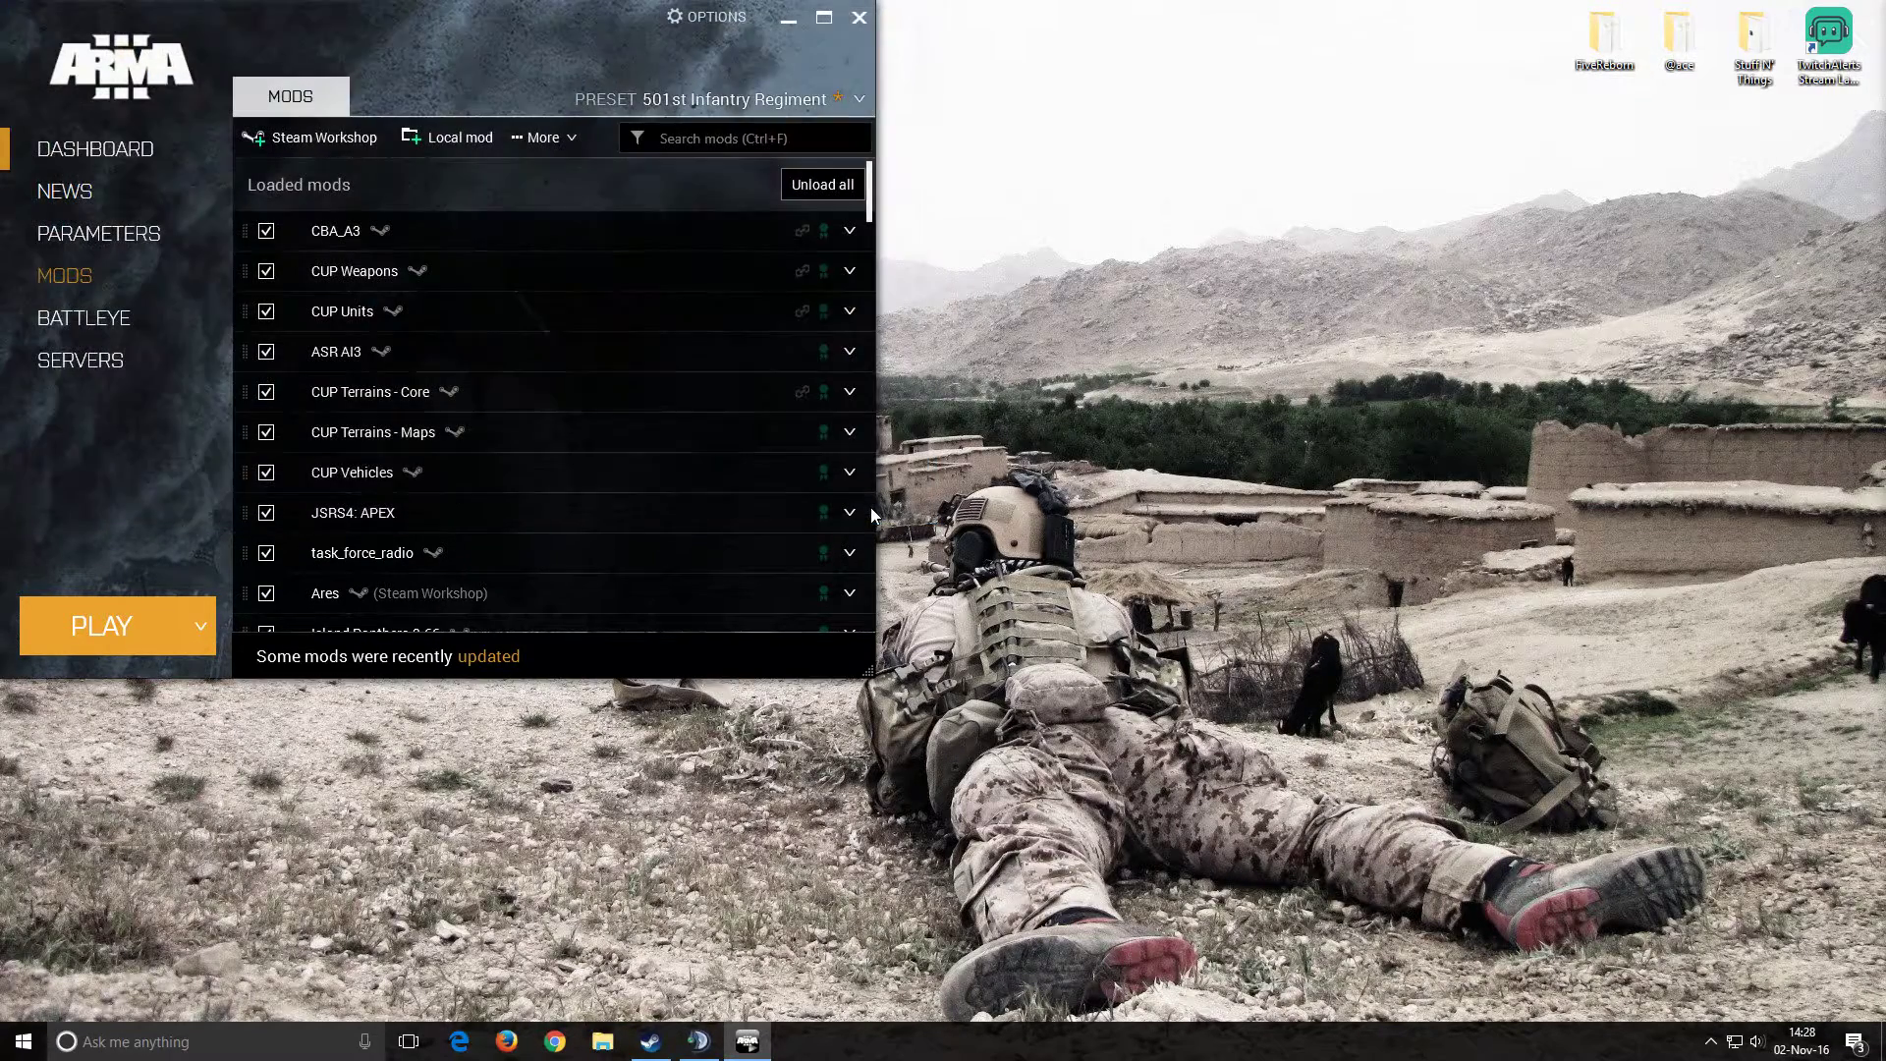
Step: Examine the details of the loaded mods Advanced Combat Environment and Advanced Combat Environment Extras 3.1.1
{"action": "scroll", "coordinate": [664, 326], "scroll_direction": "down", "scroll_amount": 10}
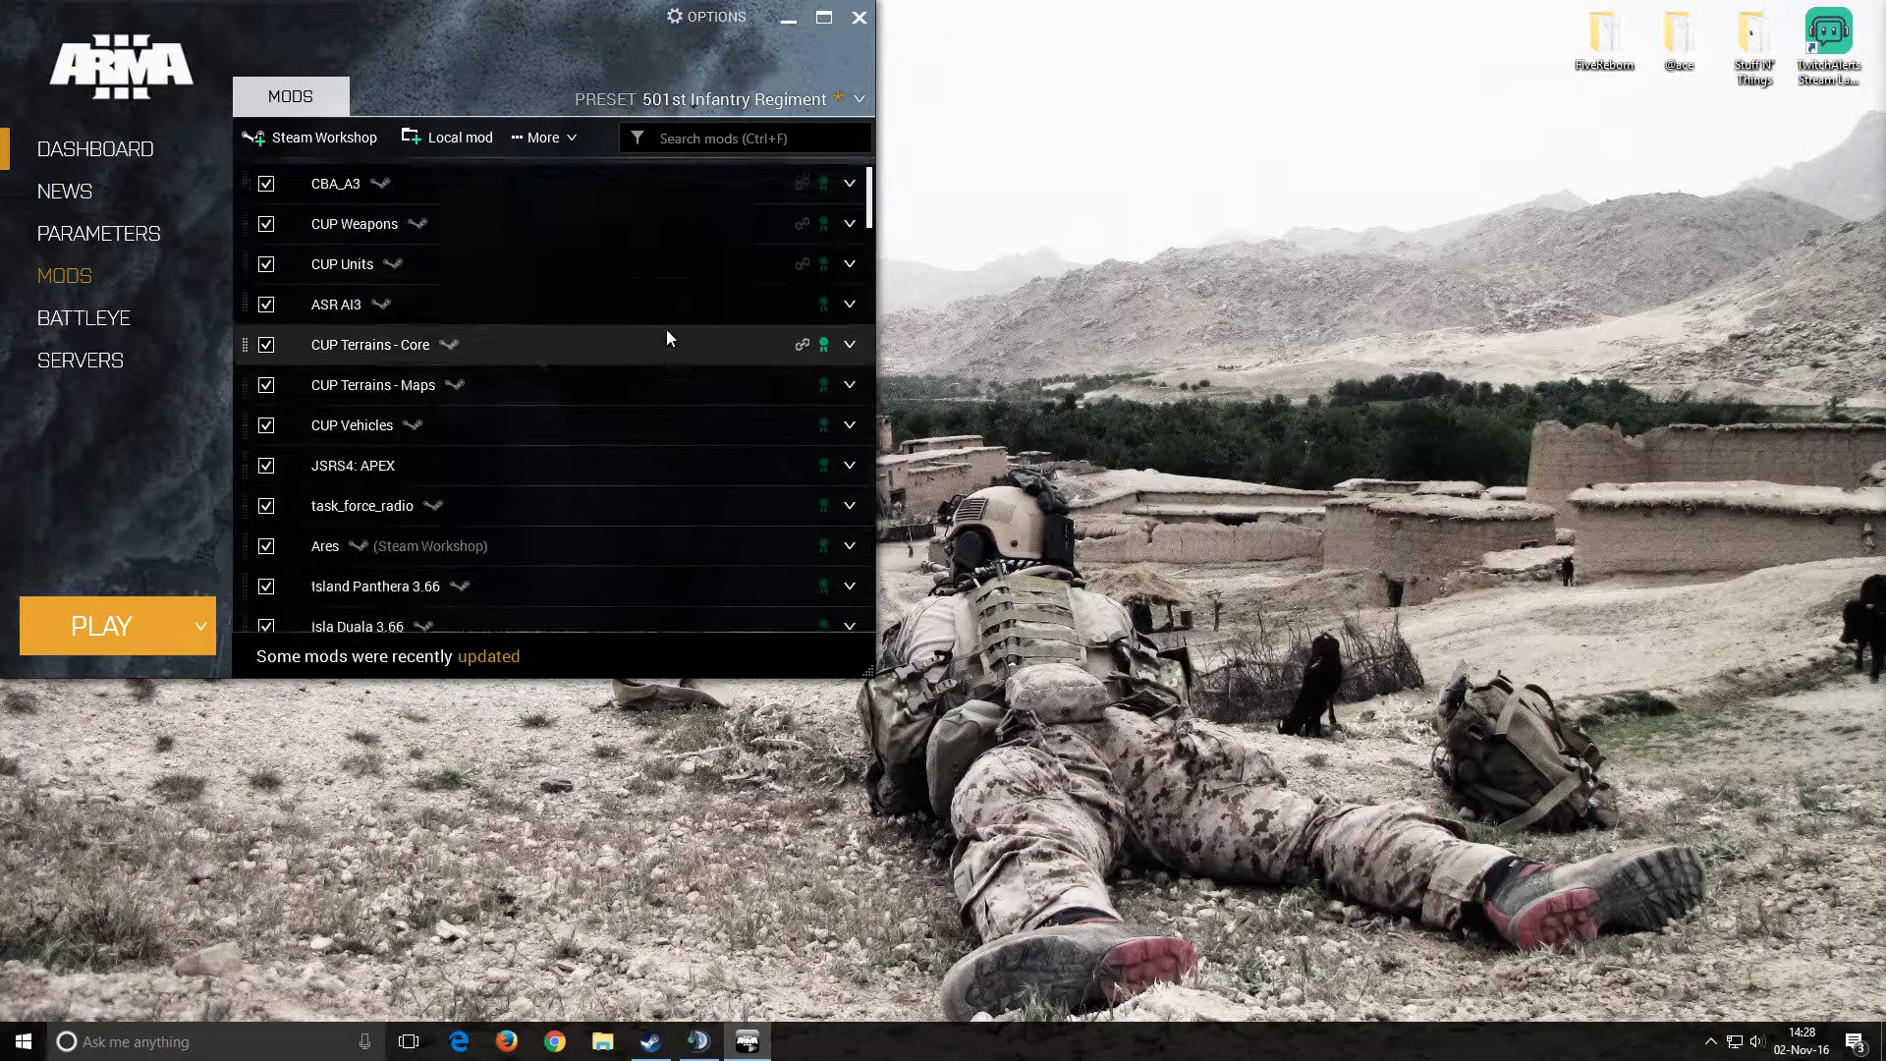
{"action": "scroll", "coordinate": [669, 334], "scroll_direction": "down", "scroll_amount": 3}
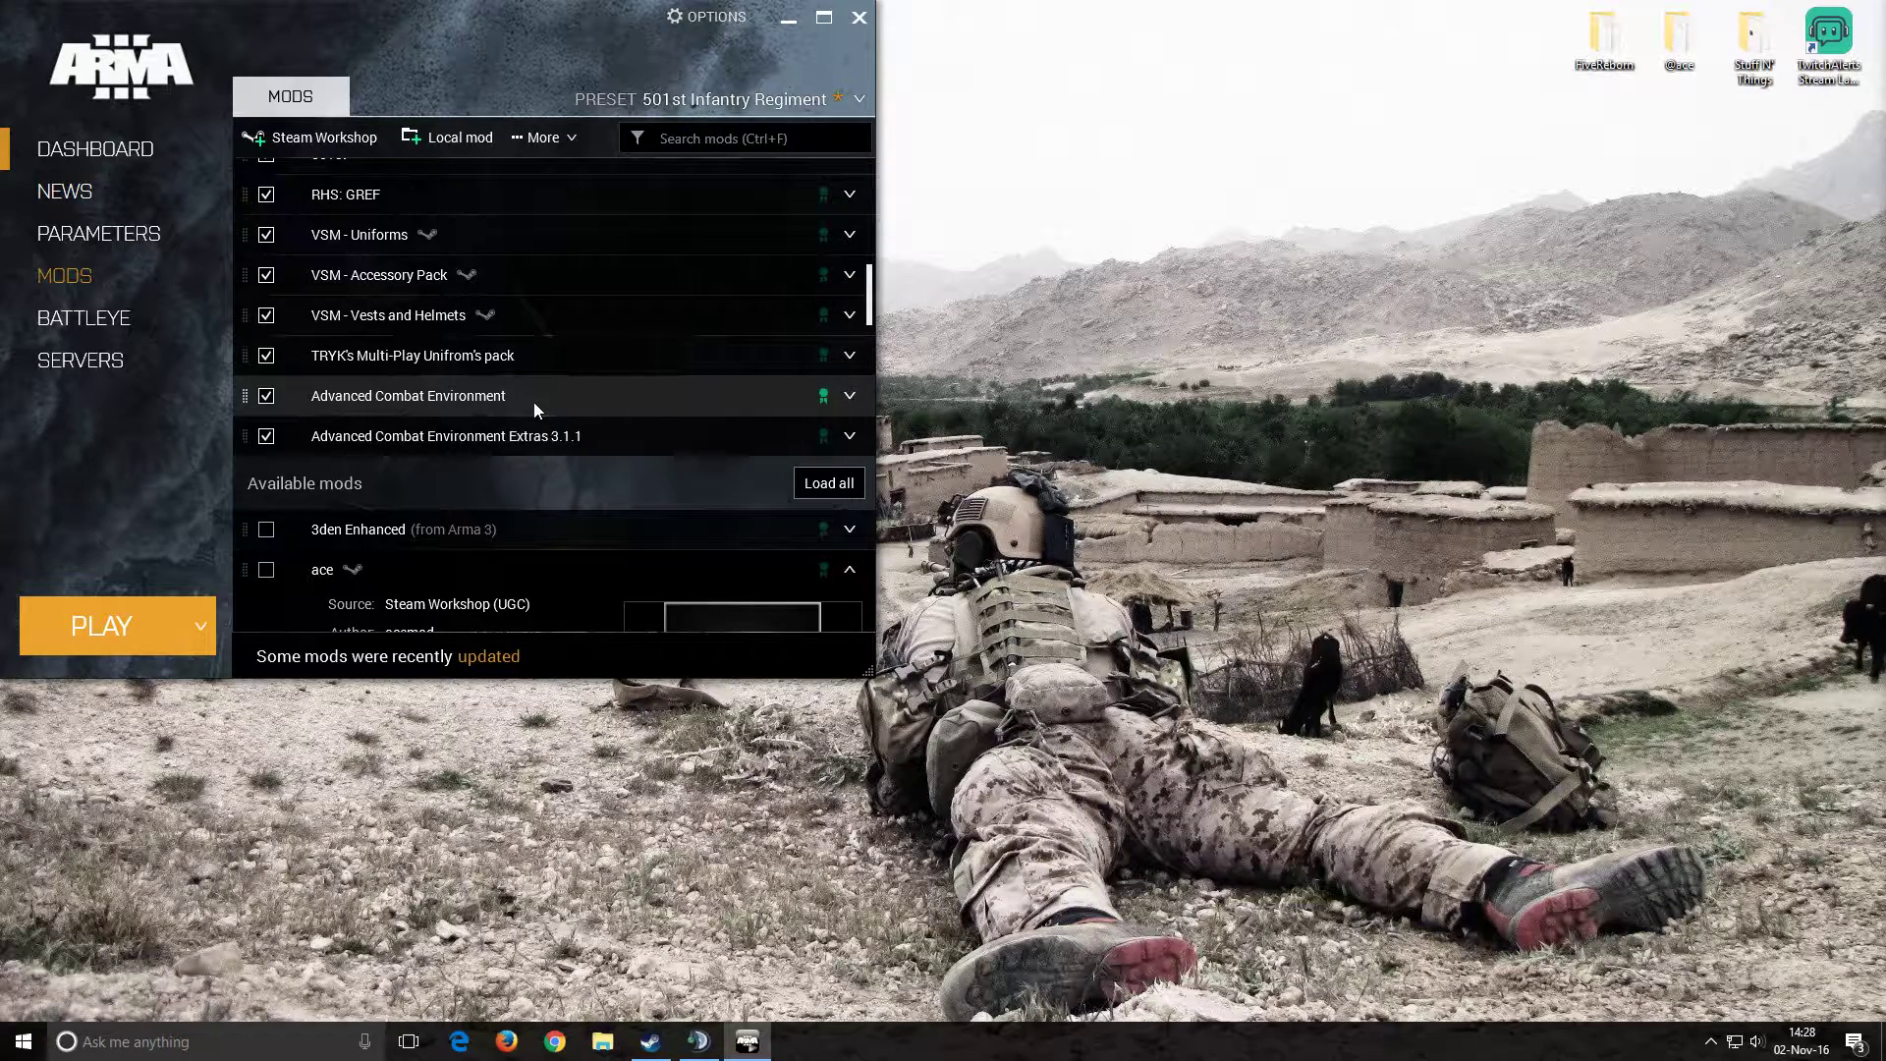
{"action": "left_click", "coordinate": [851, 397]}
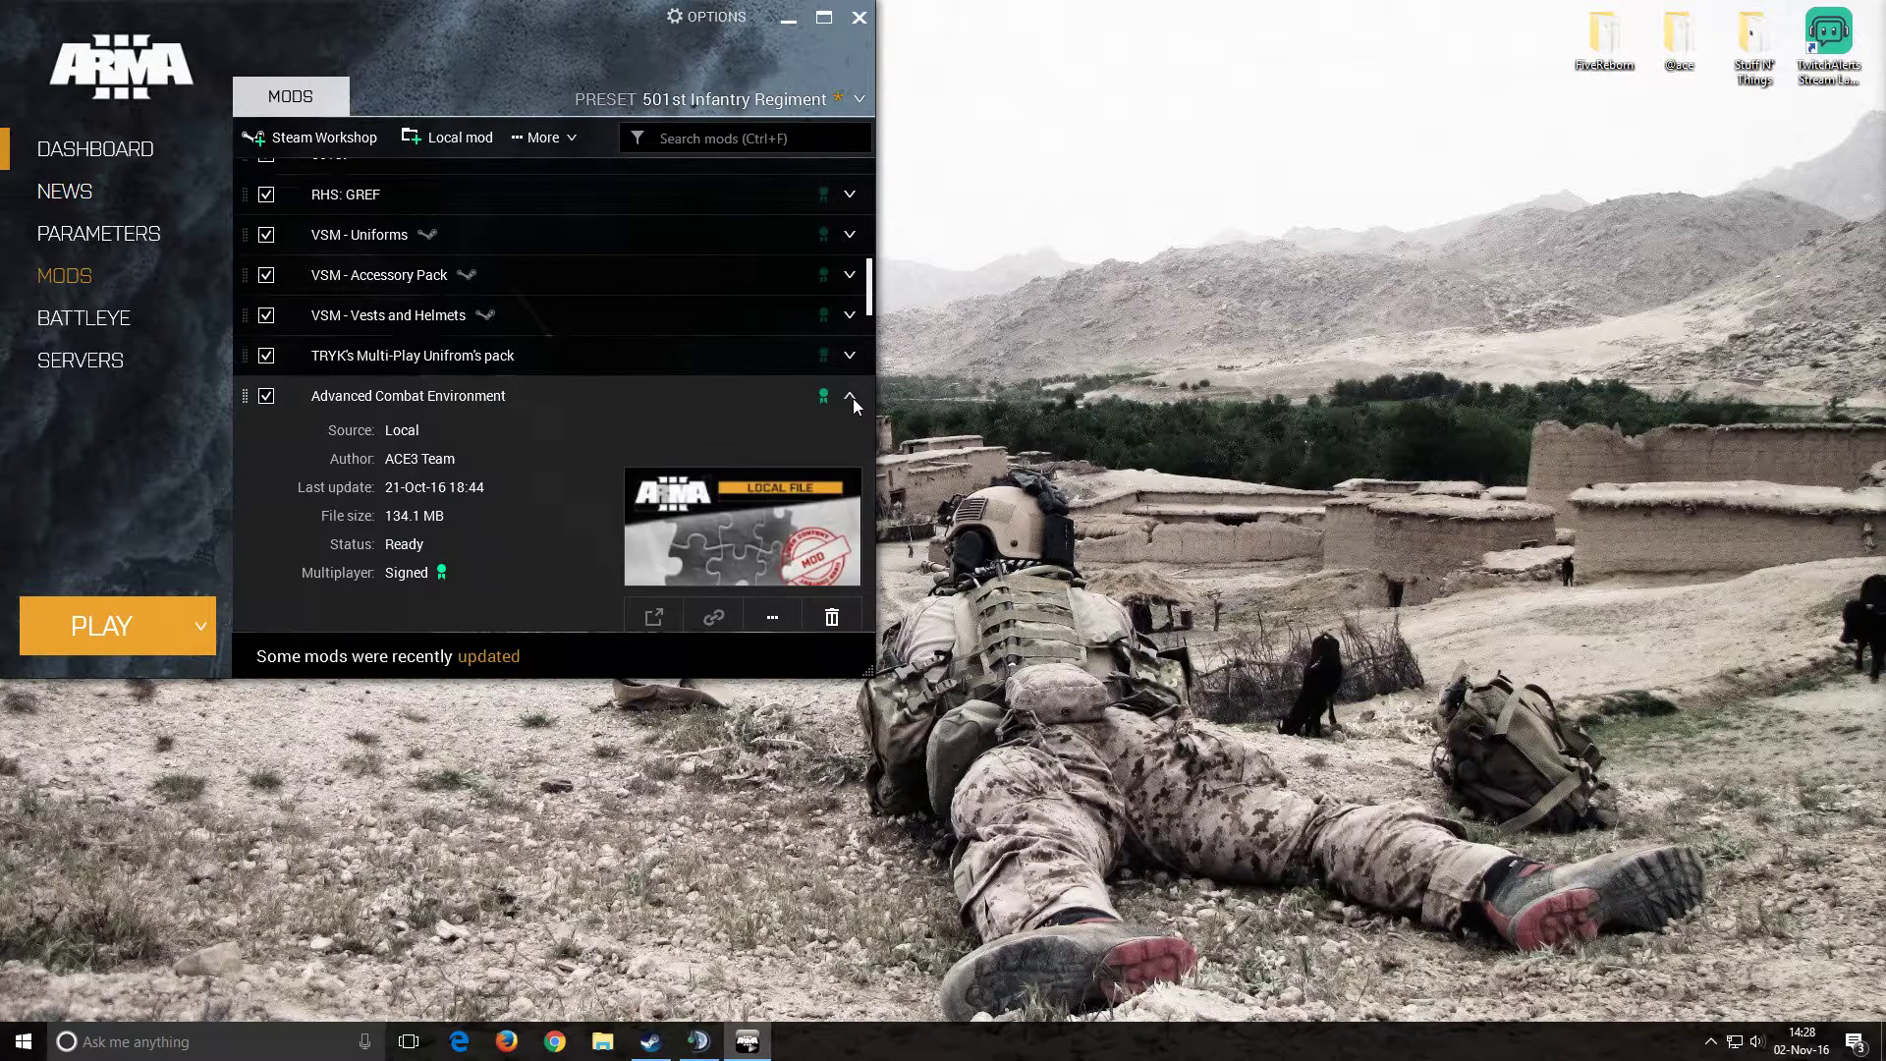
{"action": "left_click", "coordinate": [851, 397]}
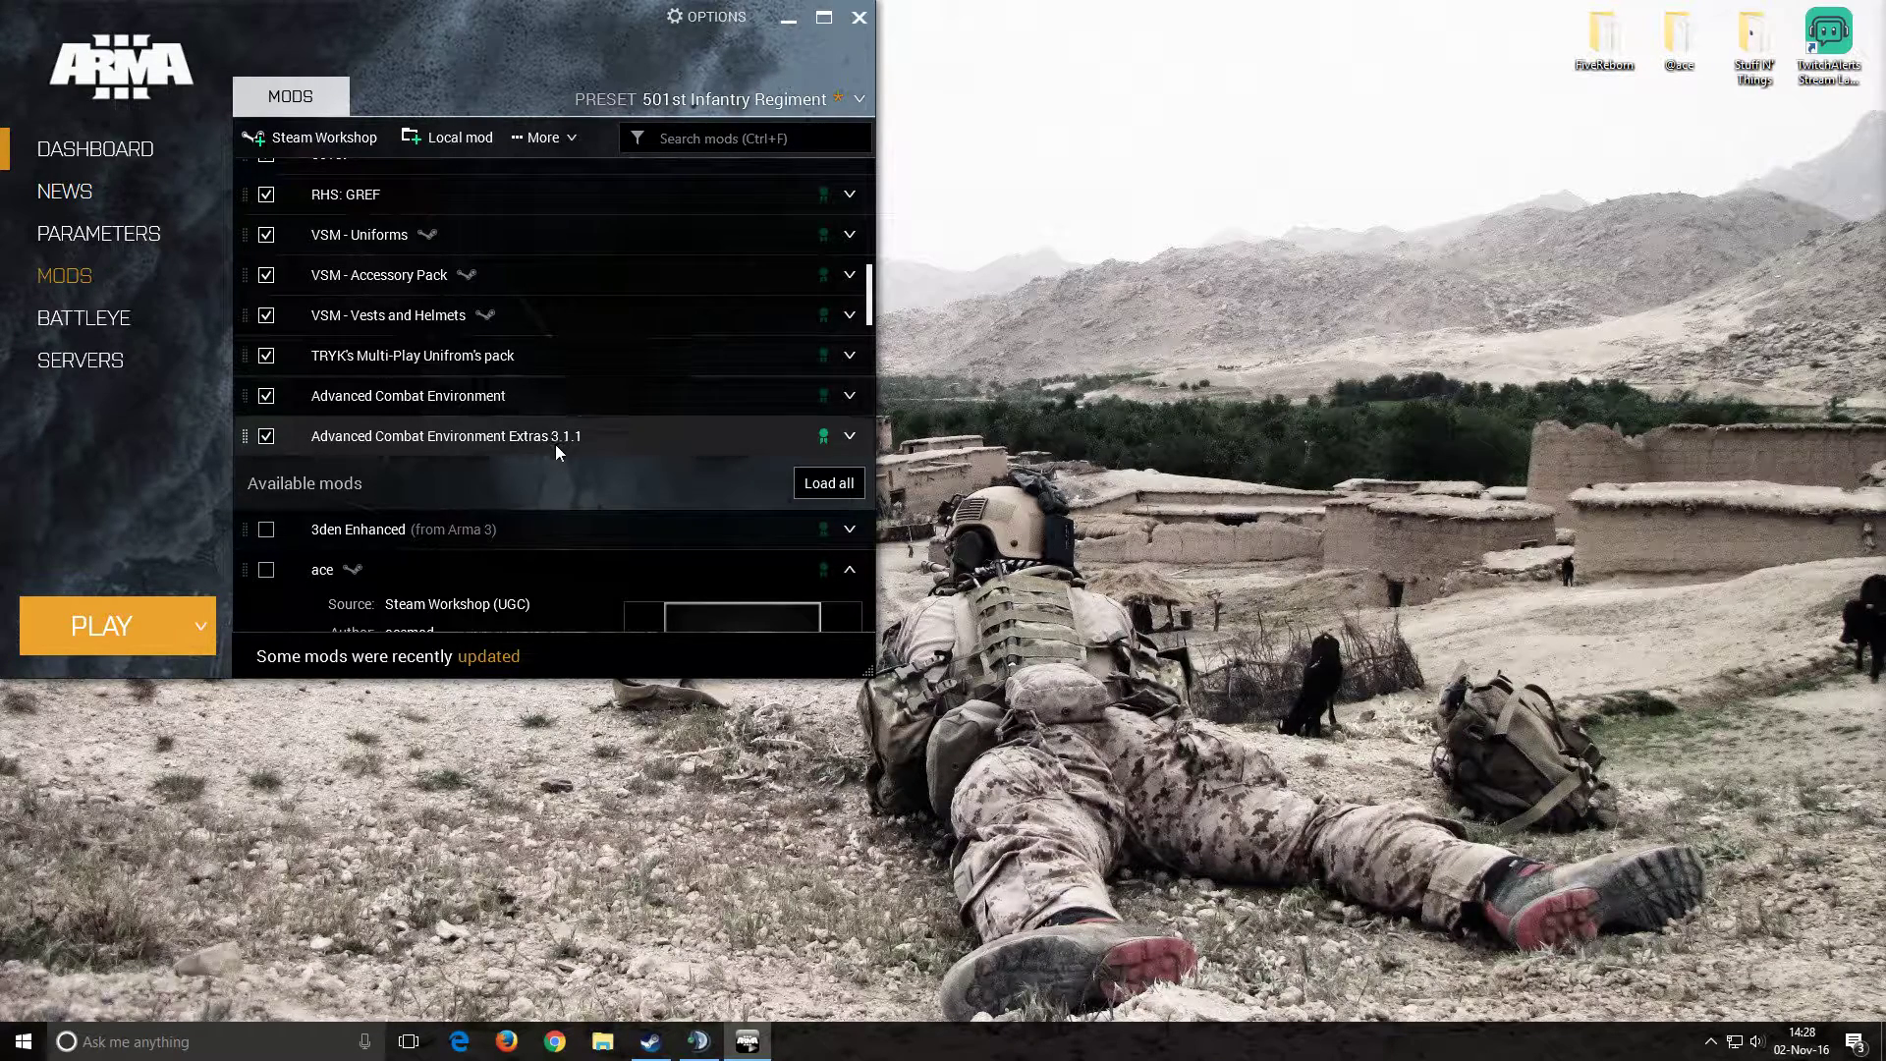
{"action": "left_click", "coordinate": [851, 437]}
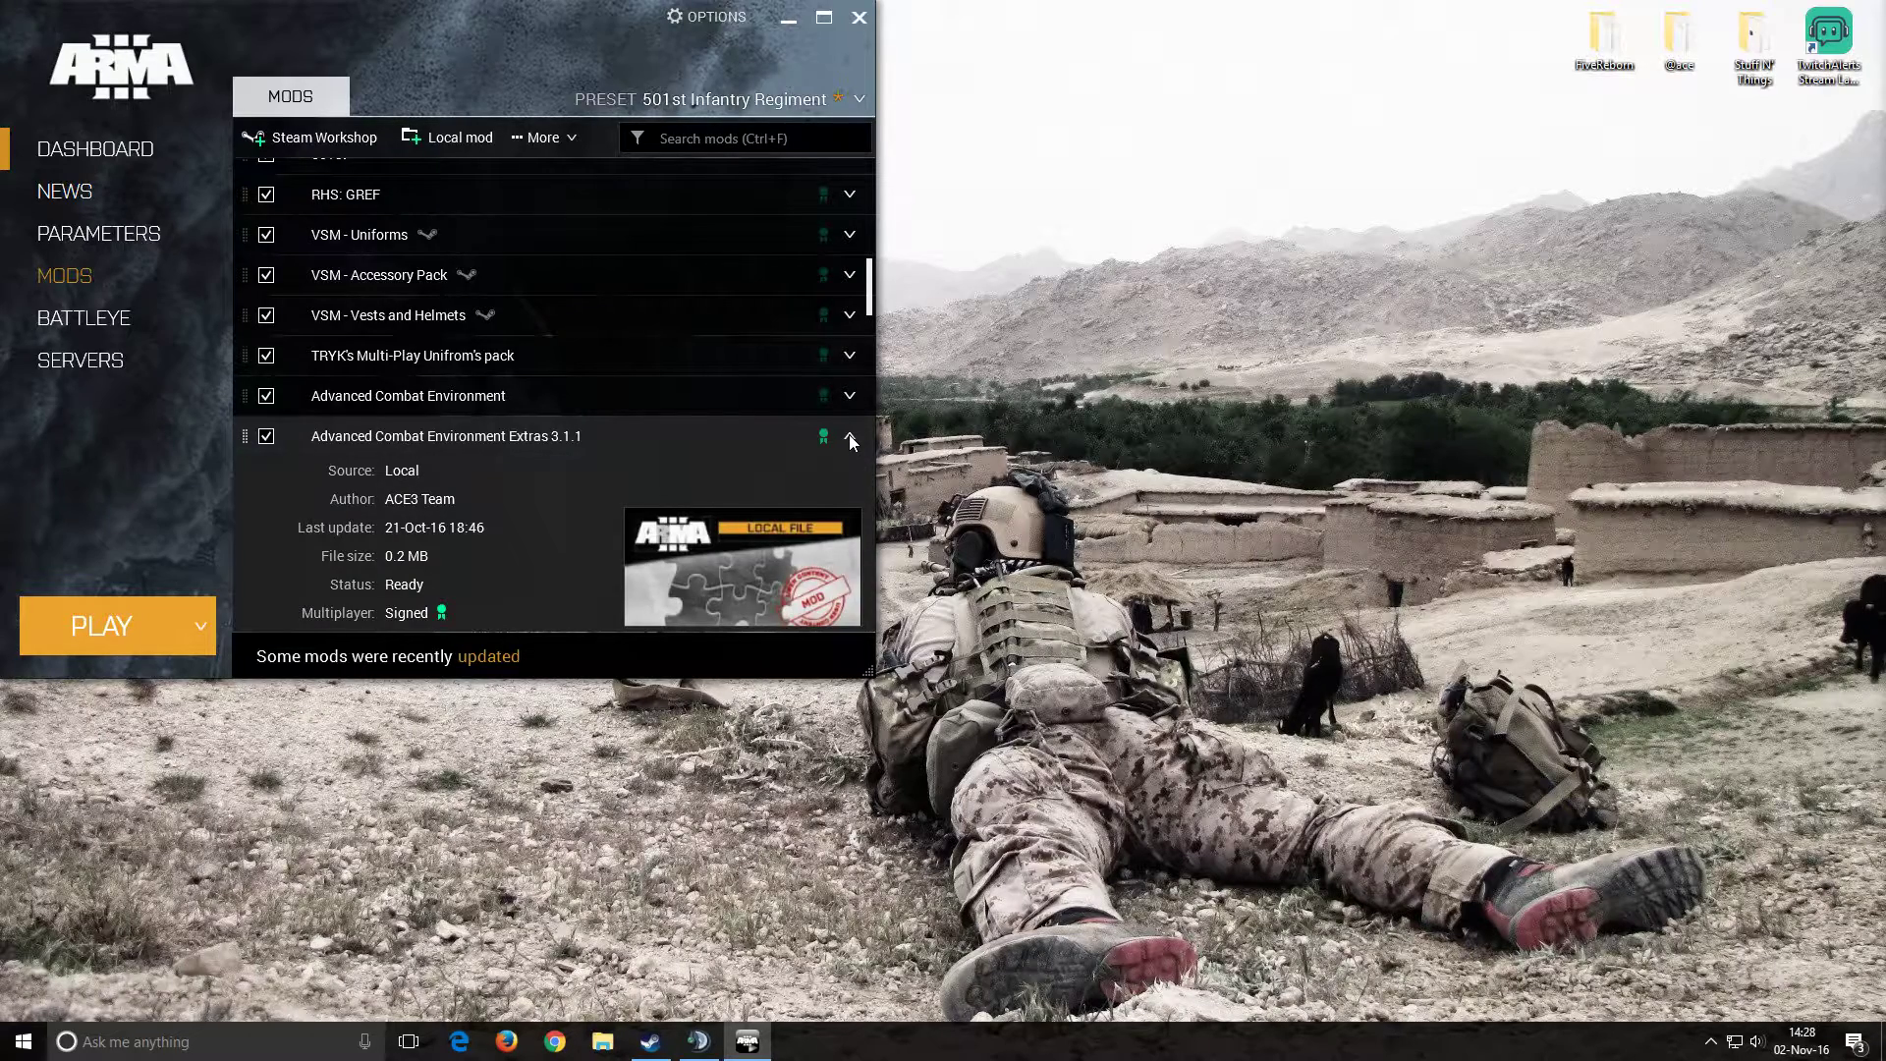
{"action": "left_click", "coordinate": [851, 440]}
{"action": "scroll", "coordinate": [640, 443], "scroll_direction": "down", "scroll_amount": 1}
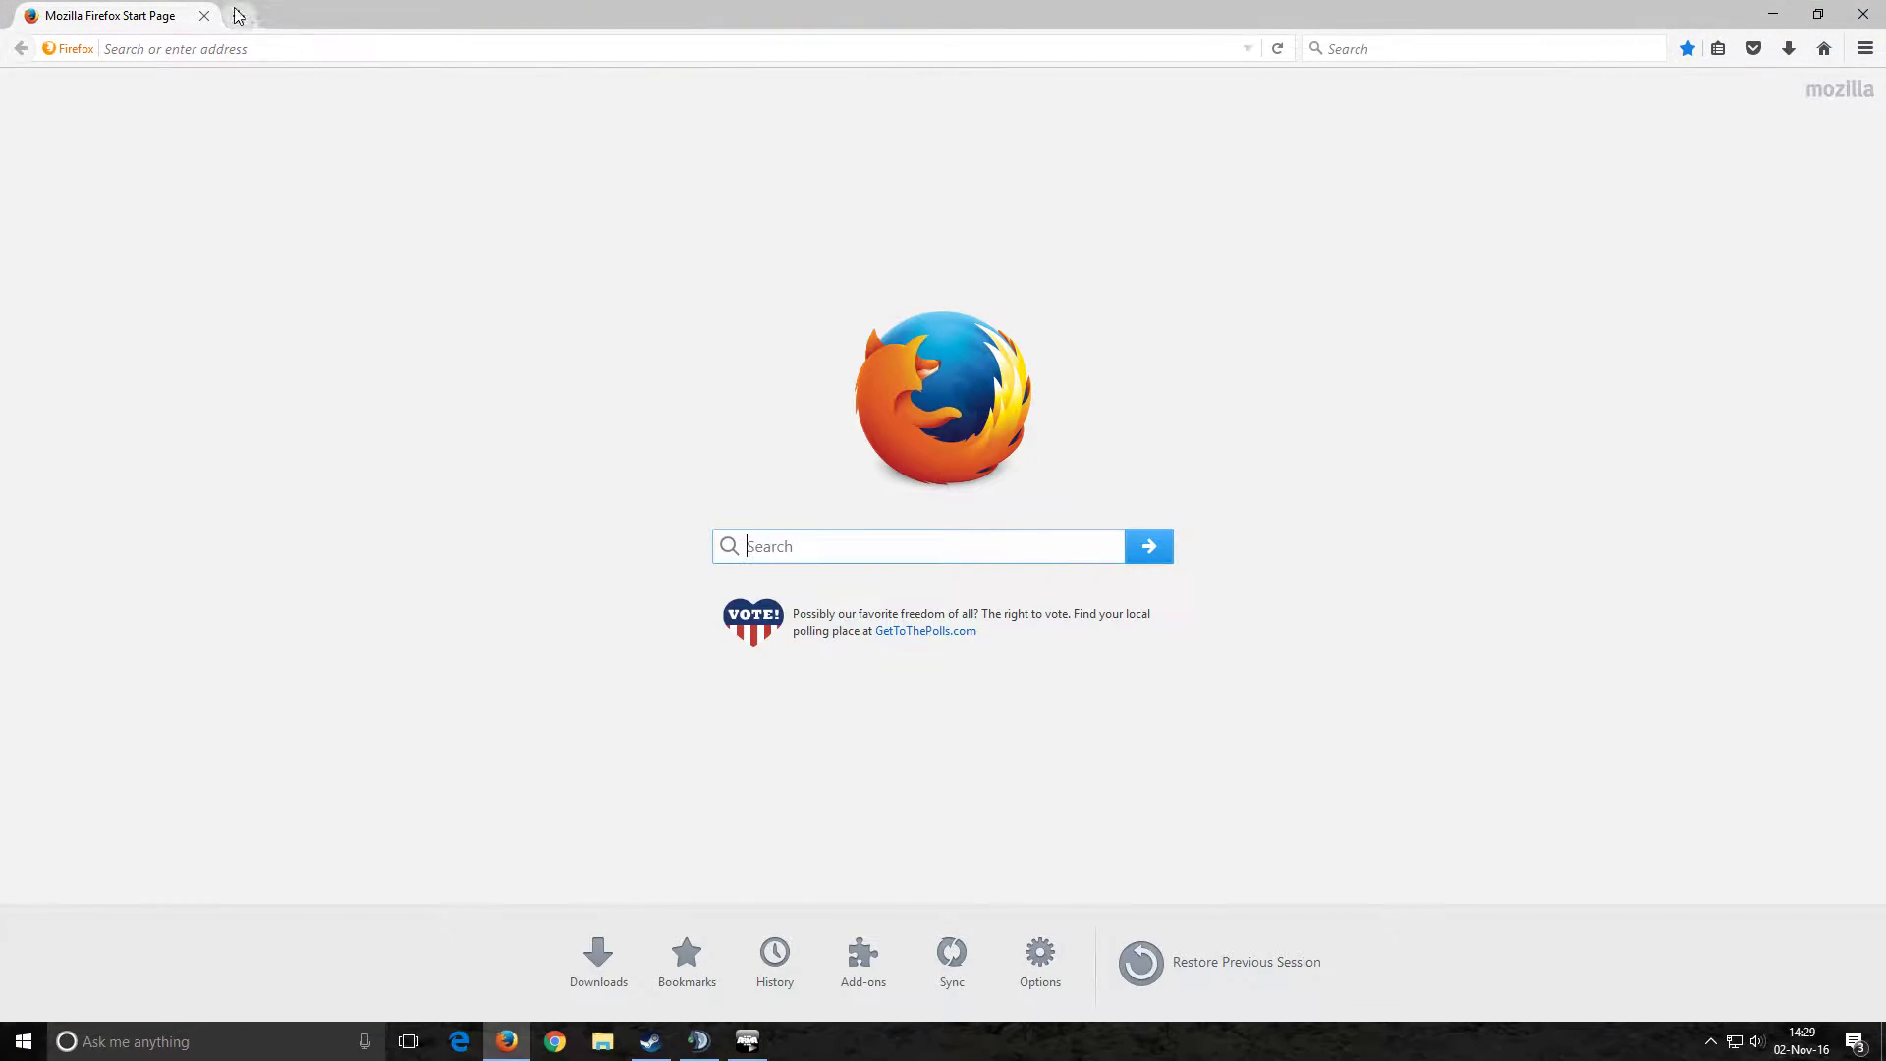
Step: Search the web for "ACE extras" in Firefox
{"action": "left_click", "coordinate": [249, 51]}
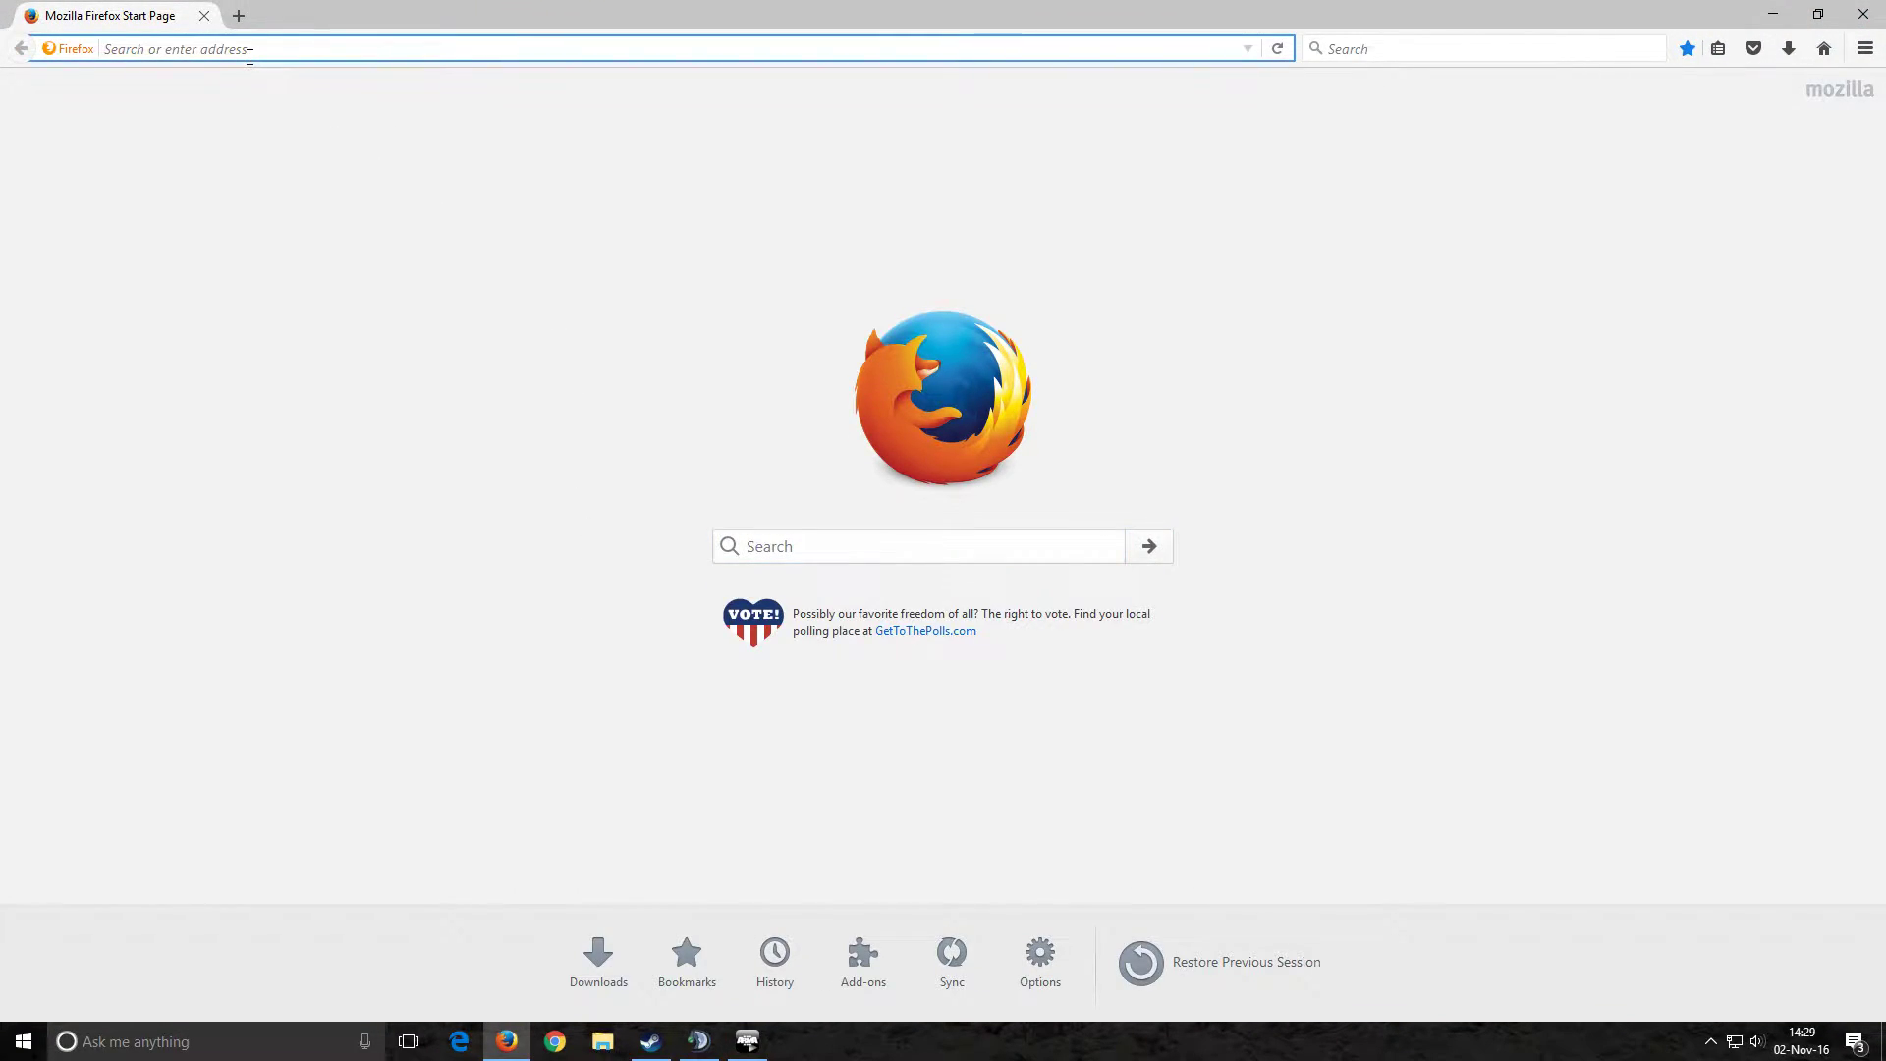
{"action": "type", "text": "ACE extras"}
{"action": "key", "text": "Return"}
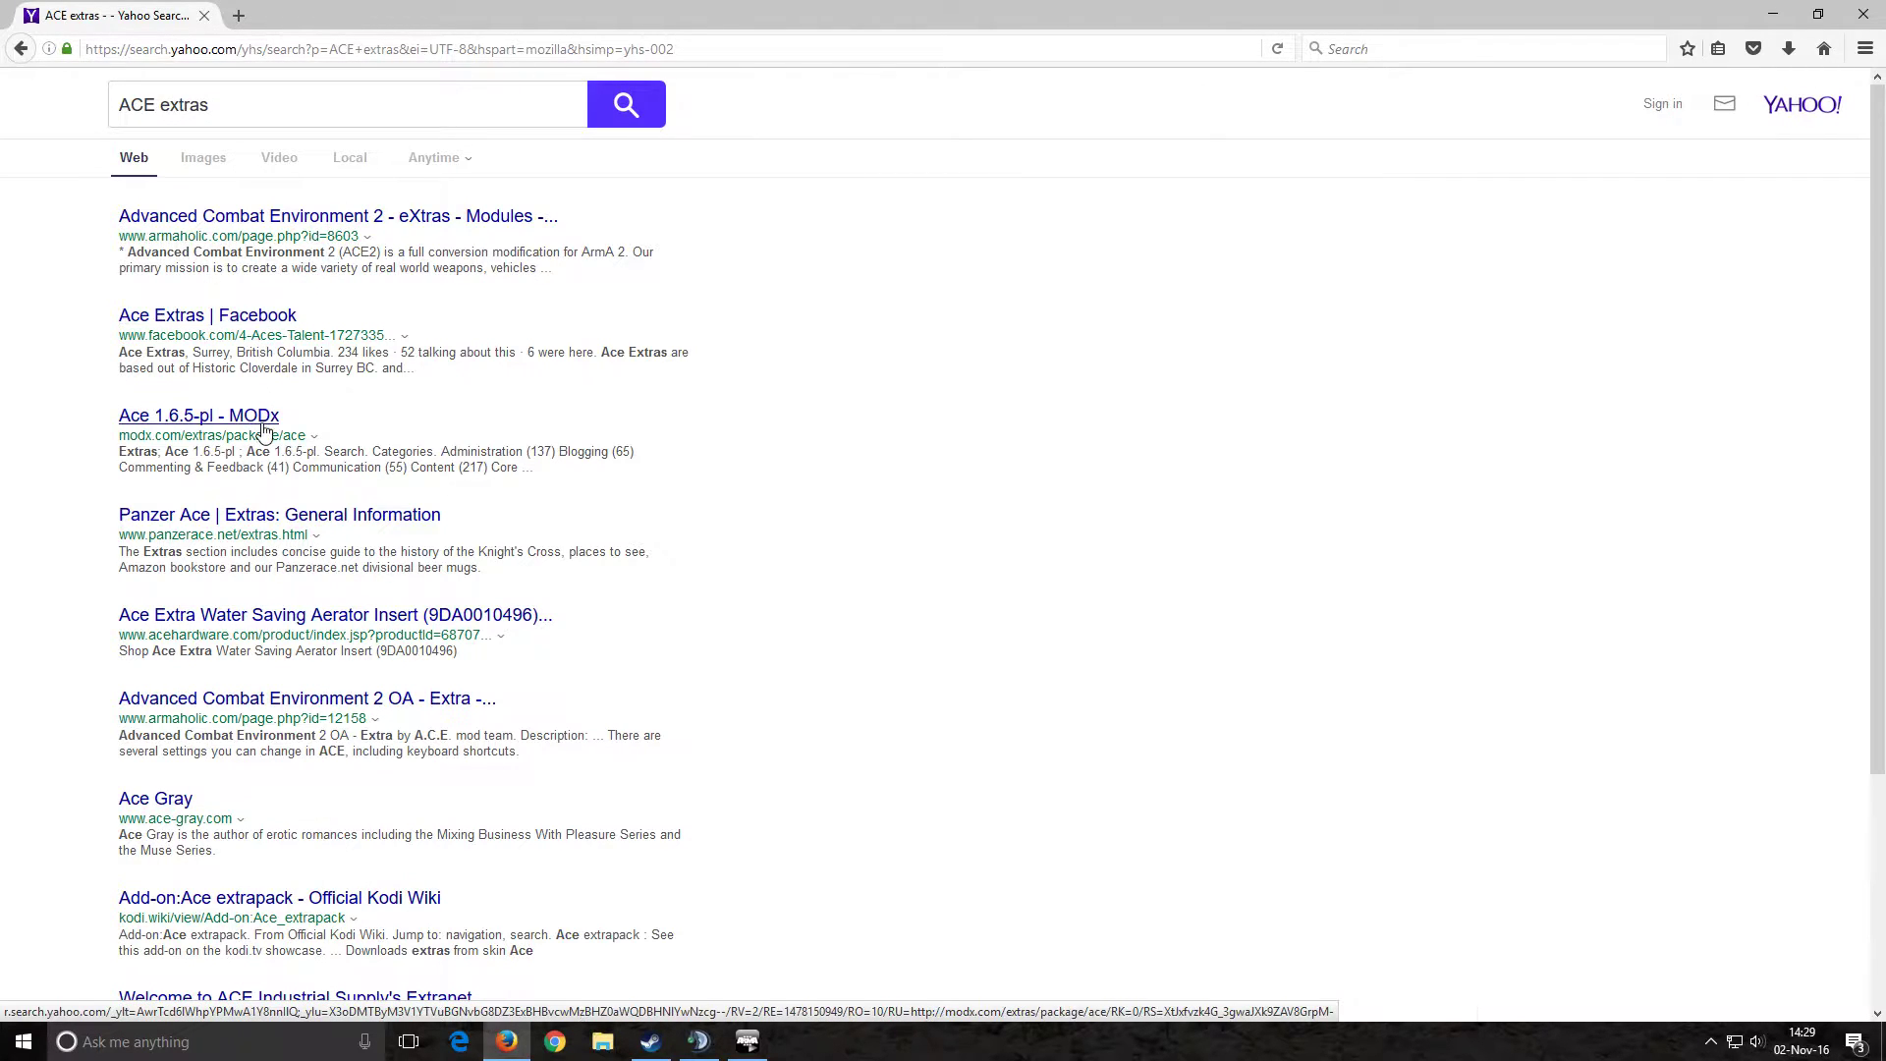
Step: Refine the web search to "arma 3 ACE extras", look through the results for the mod, and close Firefox
{"action": "left_click", "coordinate": [118, 104]}
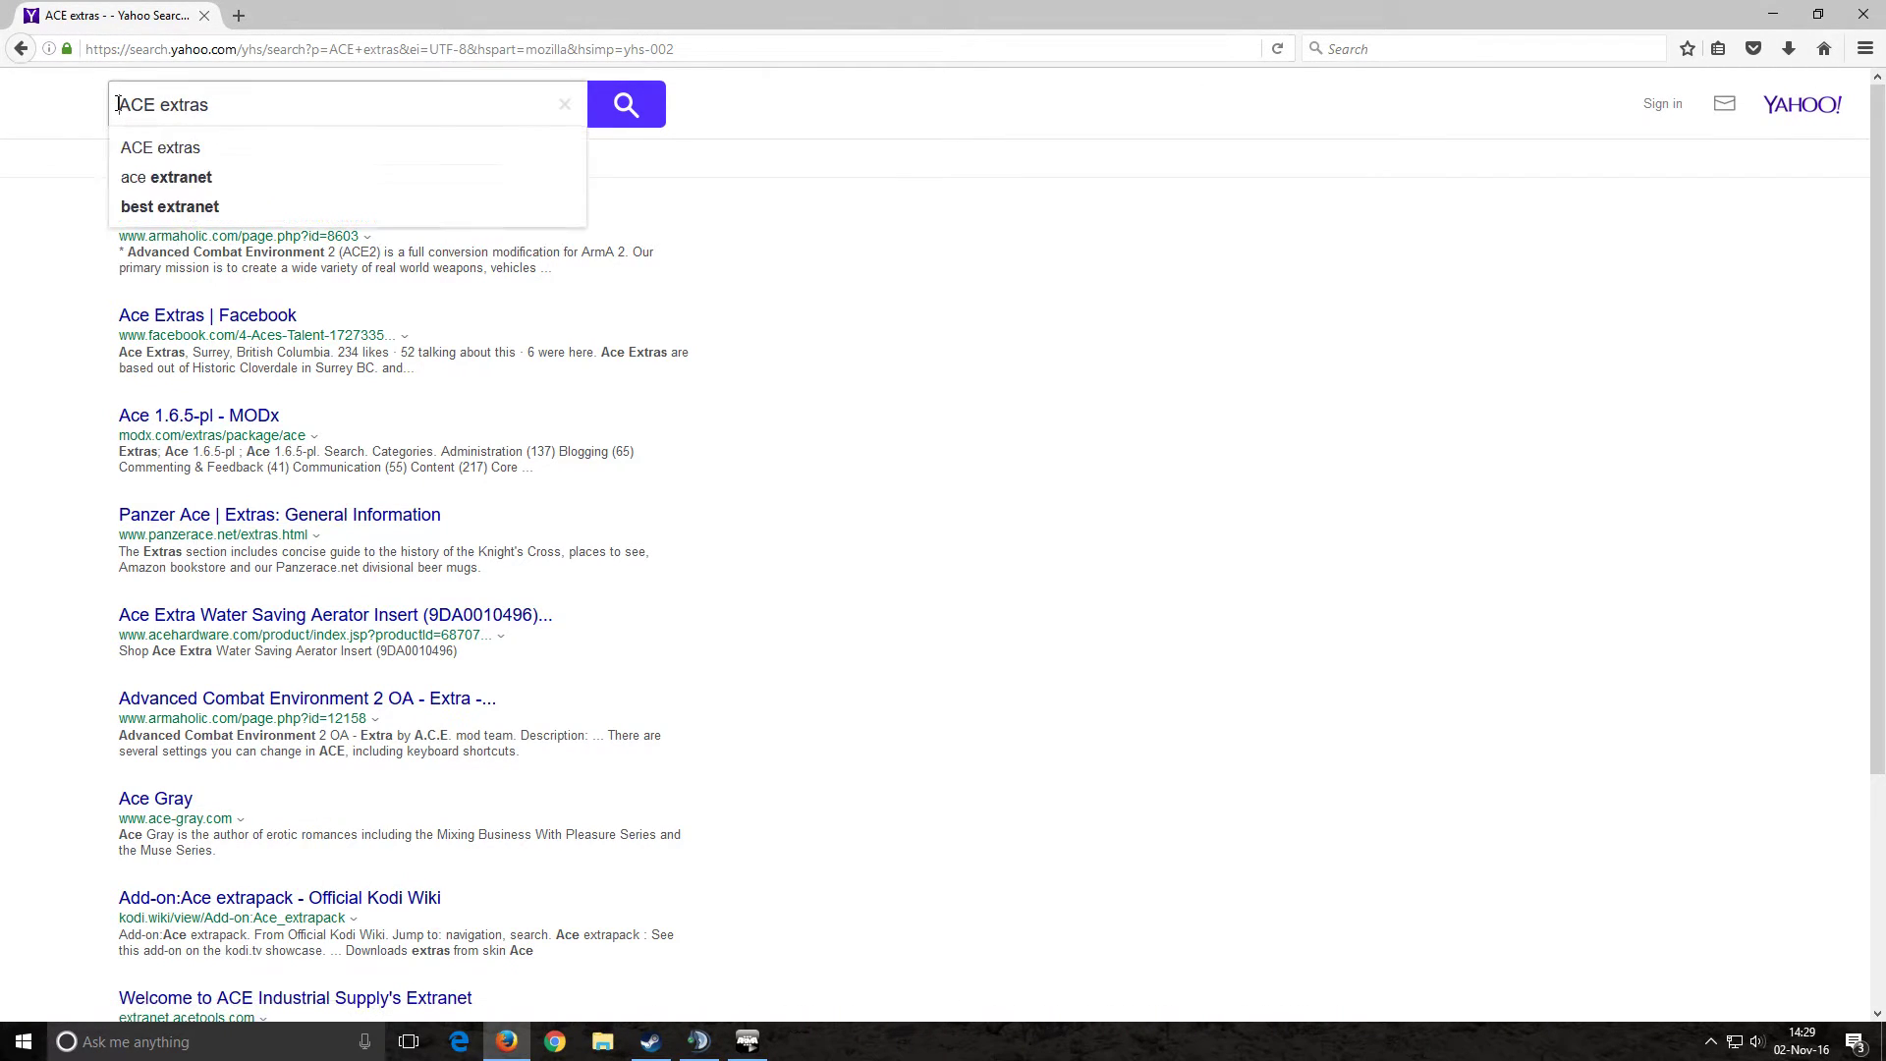
{"action": "type", "text": "arma 3"}
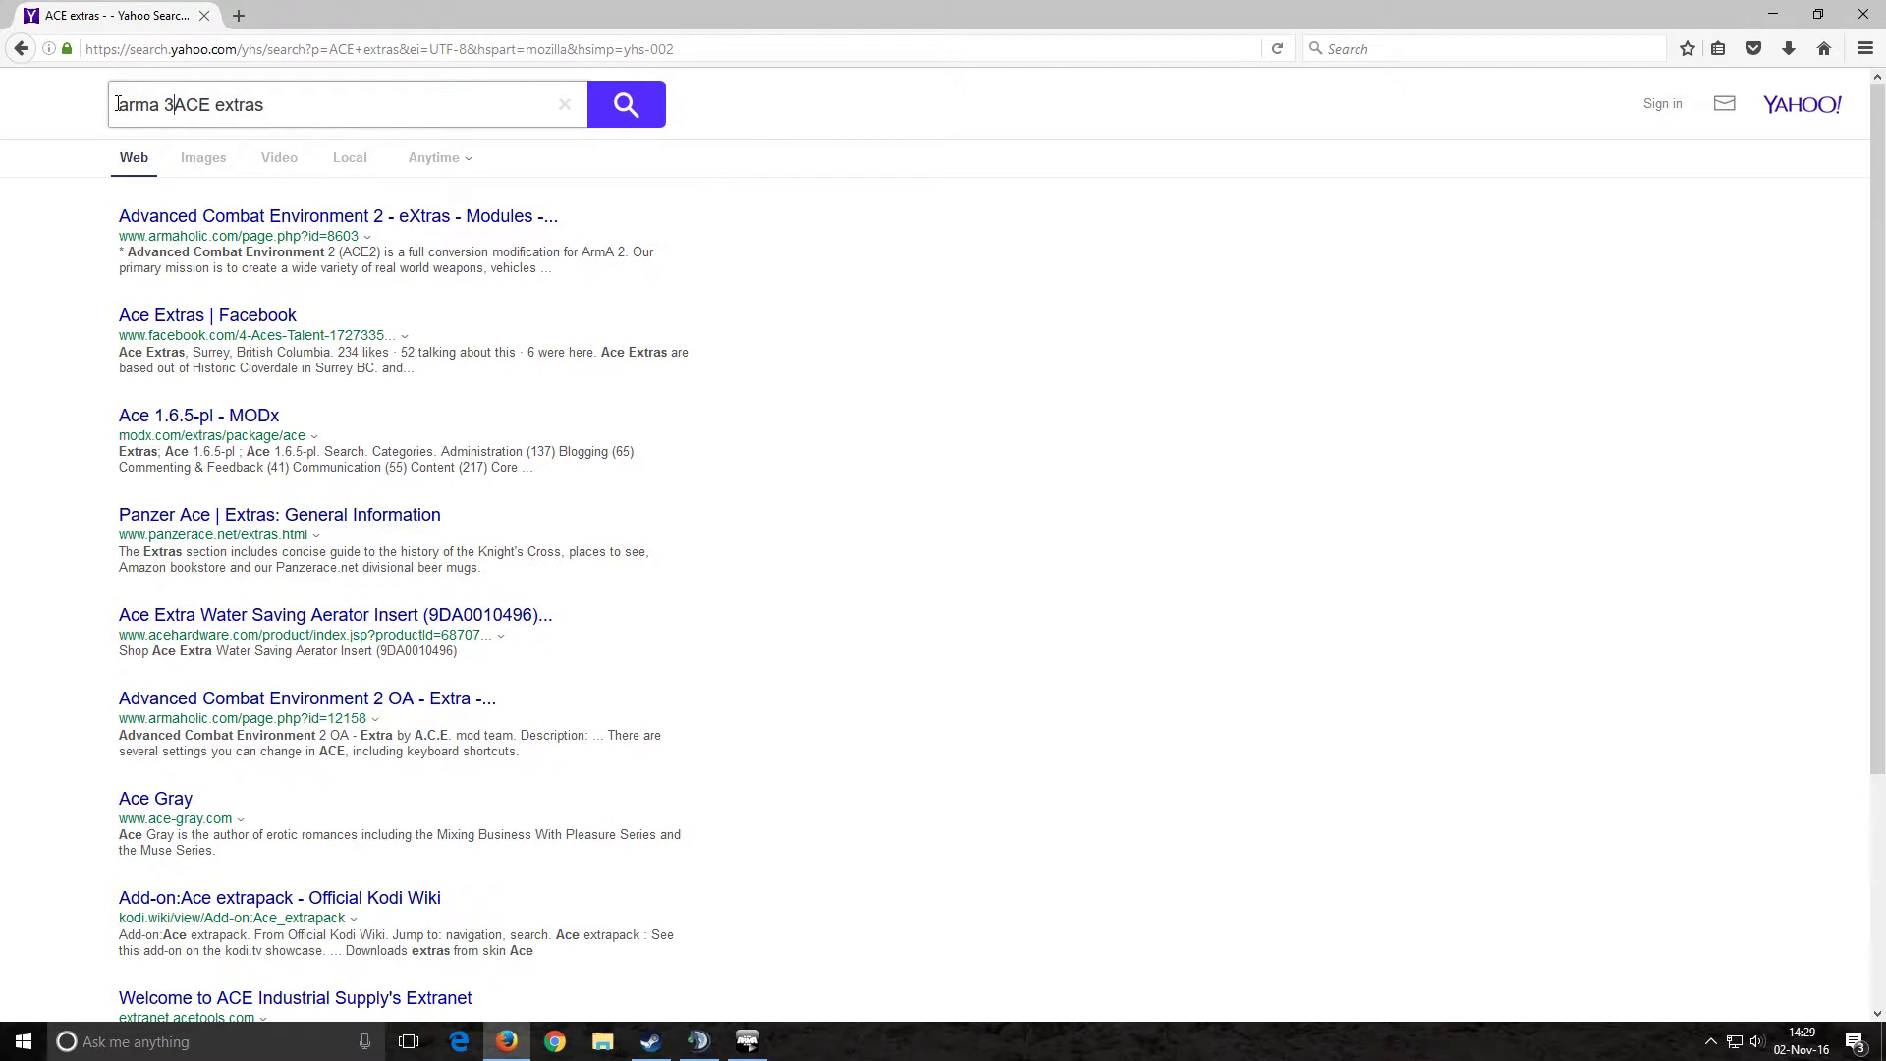
{"action": "key", "text": "Return"}
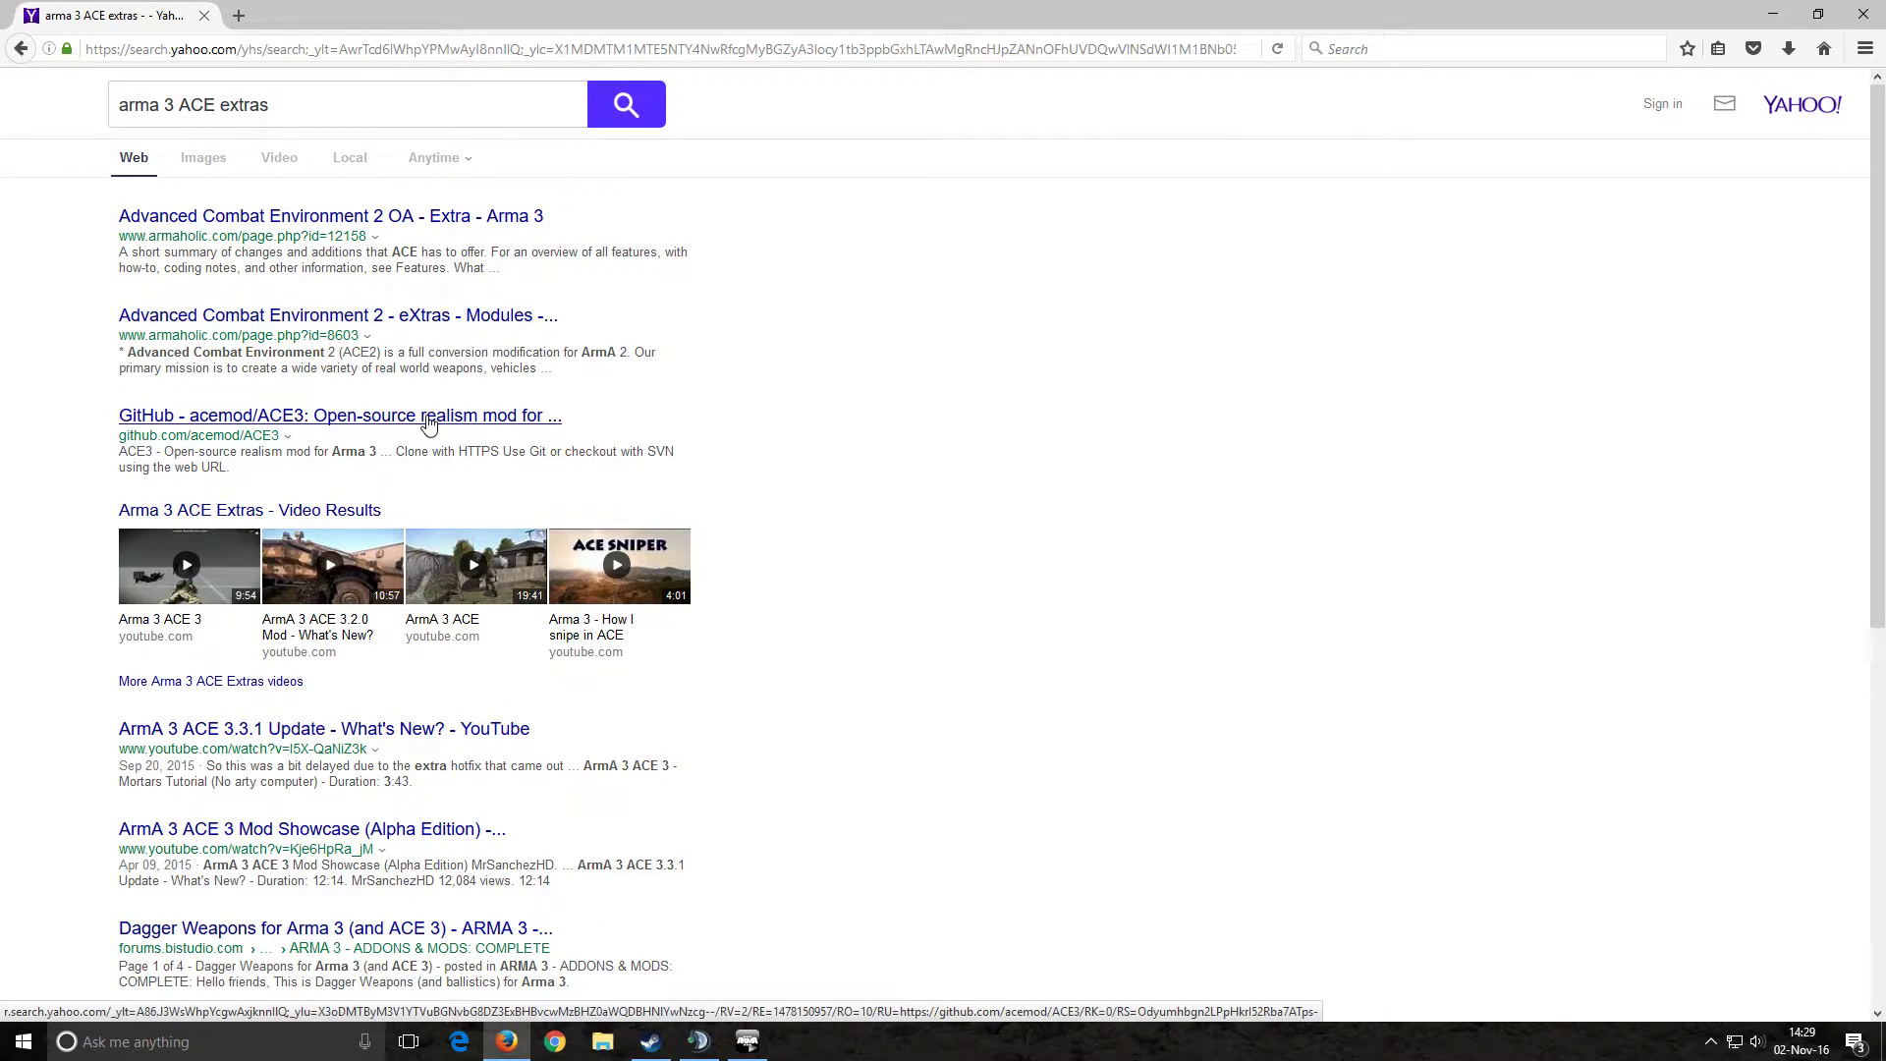
{"action": "scroll", "coordinate": [428, 423], "scroll_direction": "down", "scroll_amount": 2}
{"action": "scroll", "coordinate": [409, 602], "scroll_direction": "down", "scroll_amount": 2}
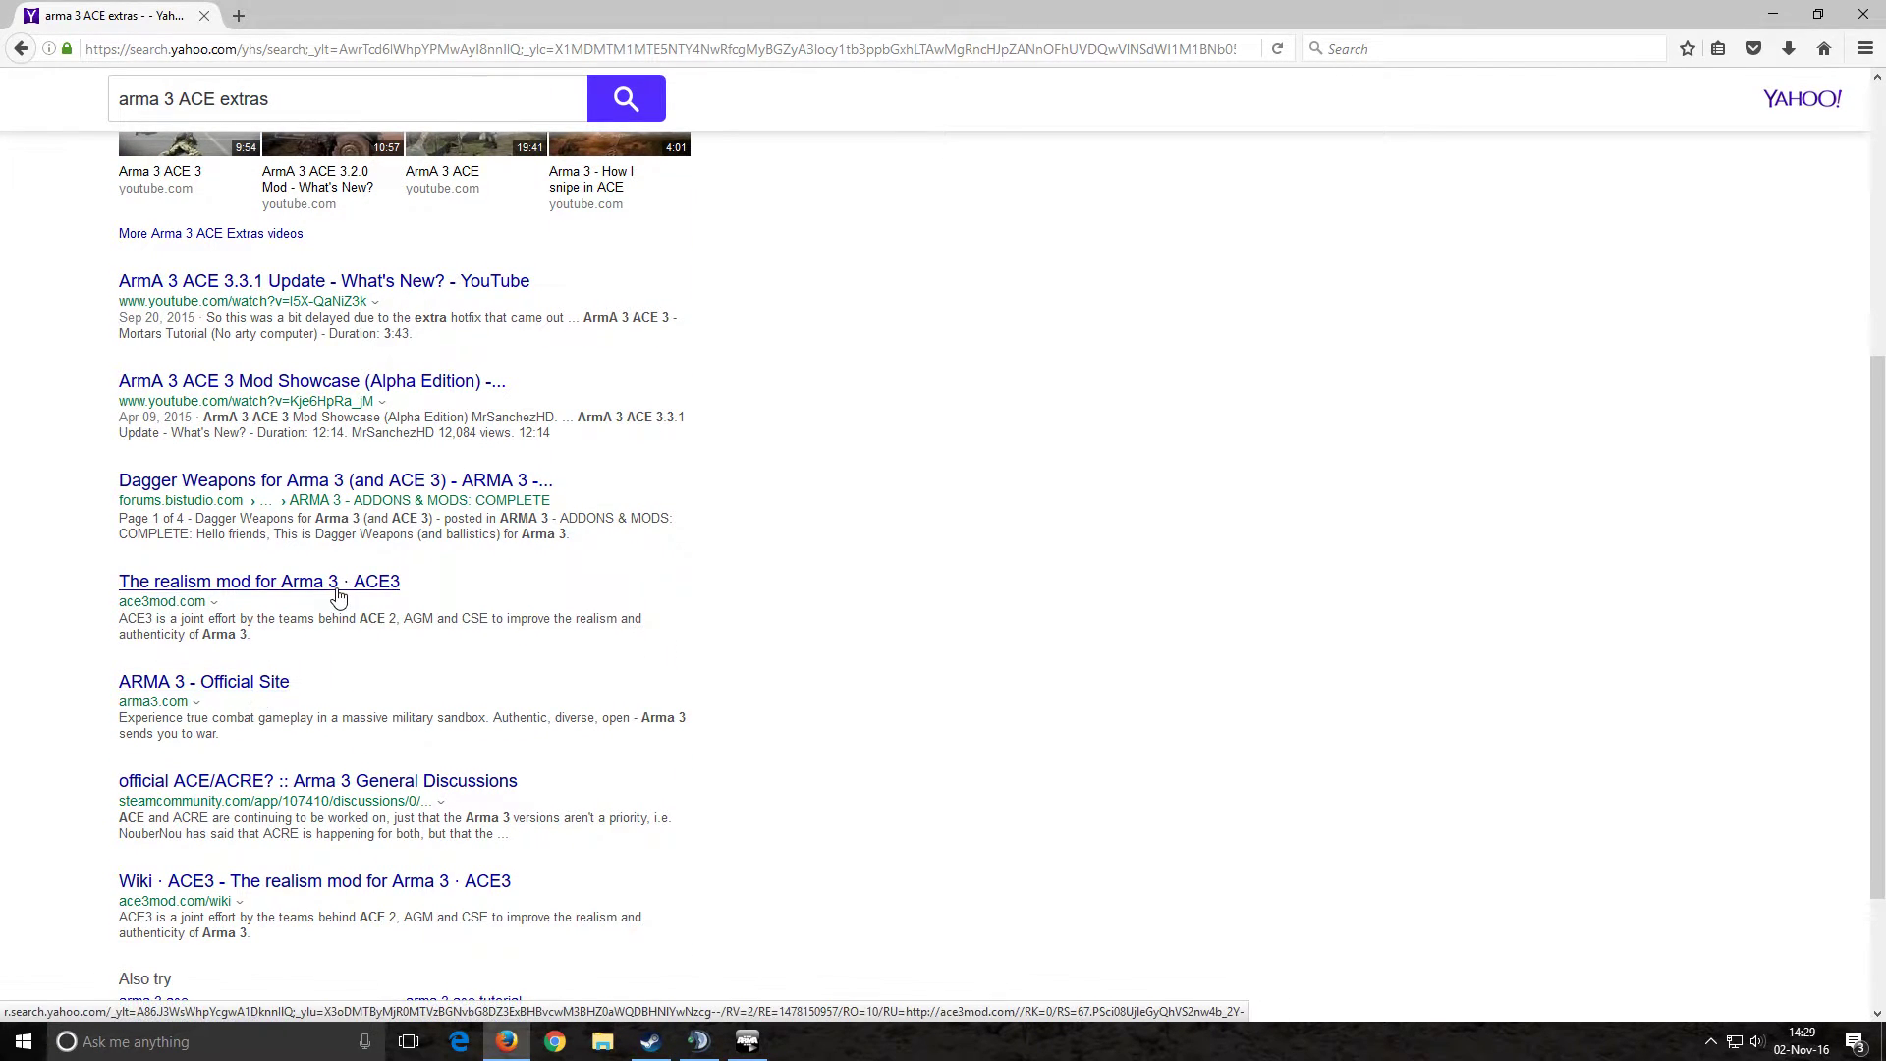
{"action": "left_click", "coordinate": [204, 14]}
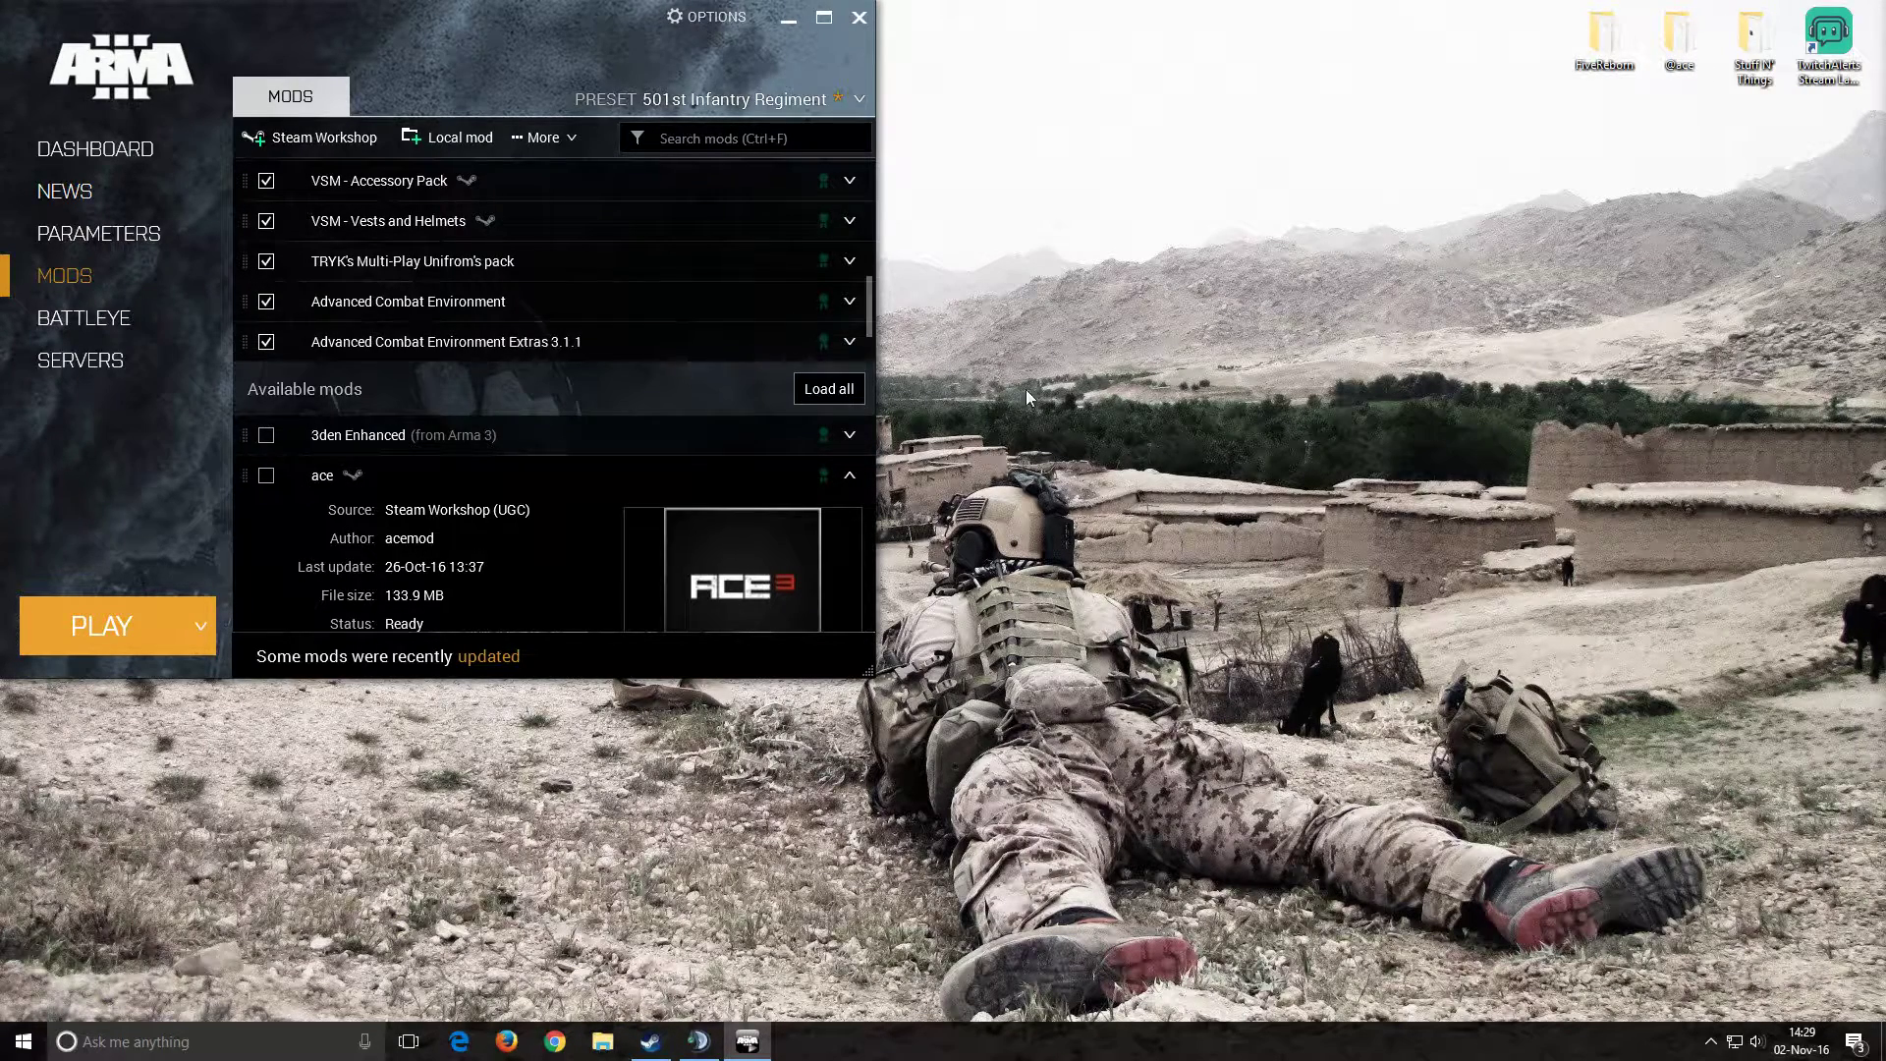
Step: View the Arma 3 directory in File Explorer and the local mod folder selection, and close both without adding a mod
{"action": "left_click", "coordinate": [602, 1058]}
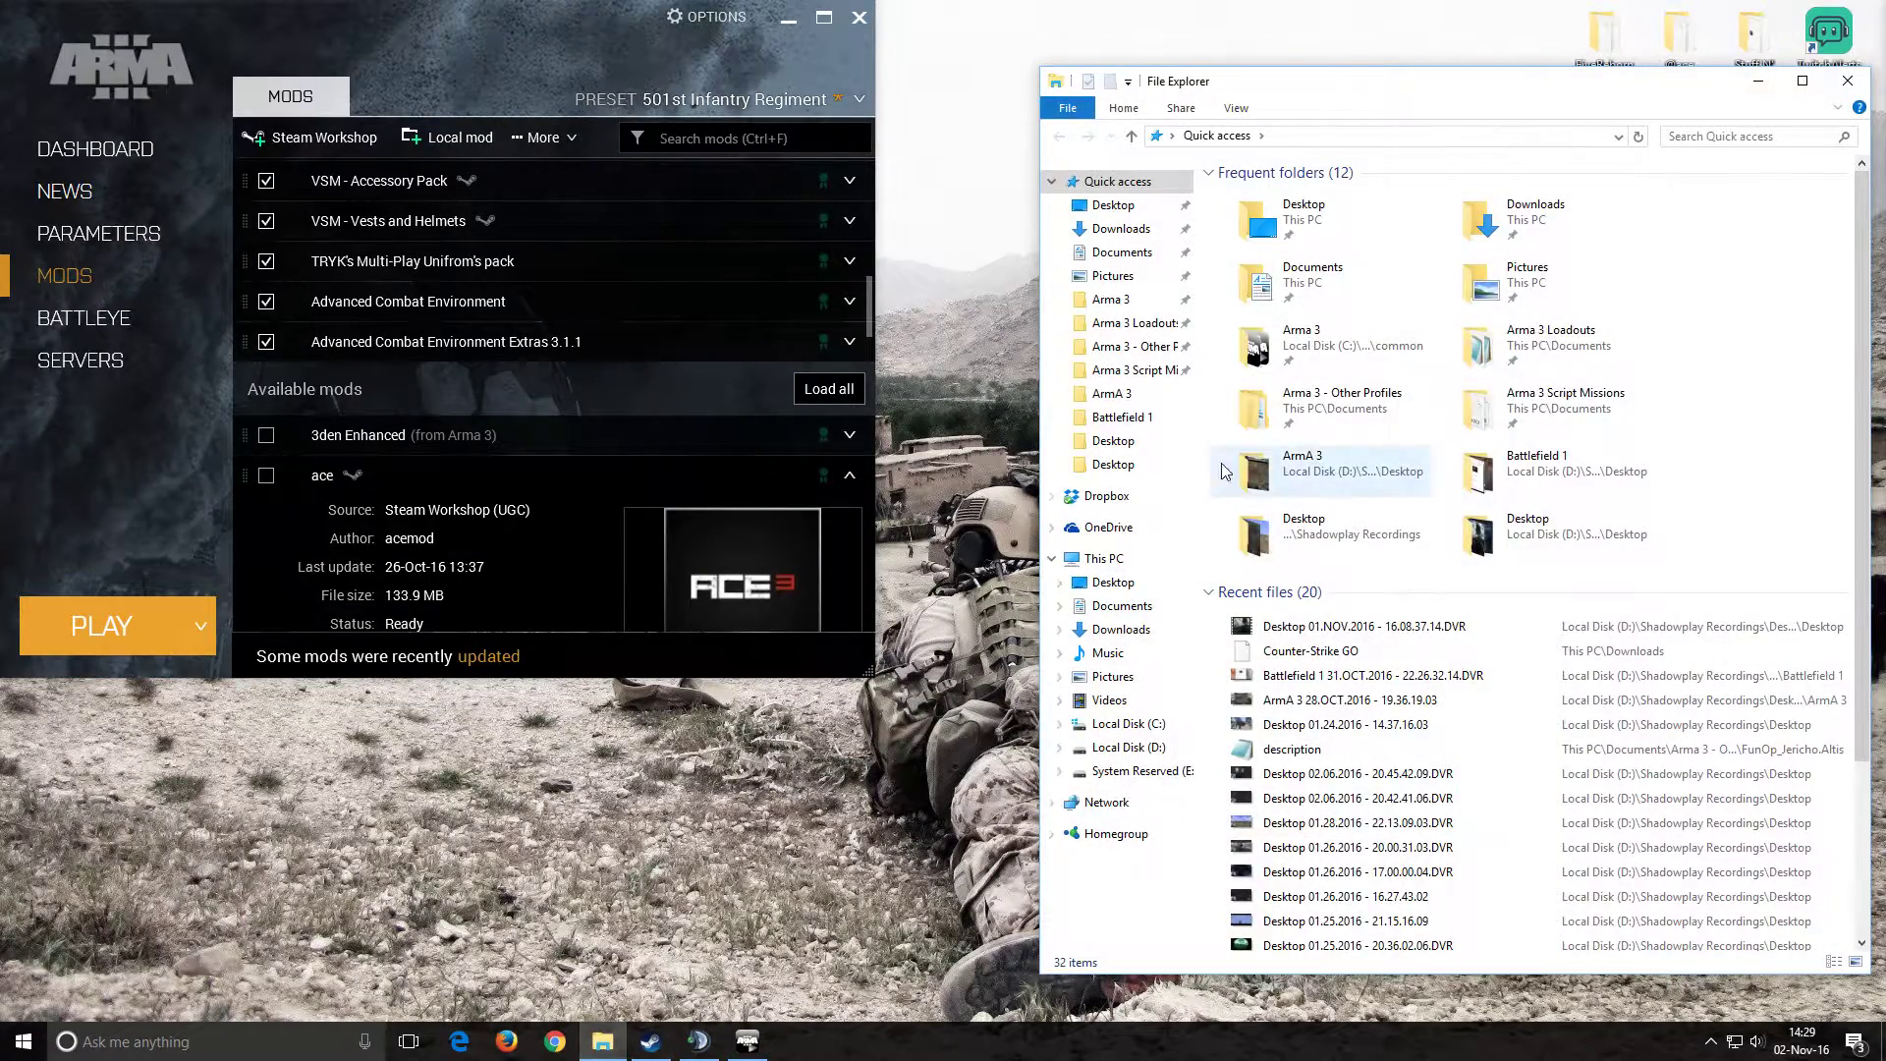
{"action": "left_click", "coordinate": [1107, 298]}
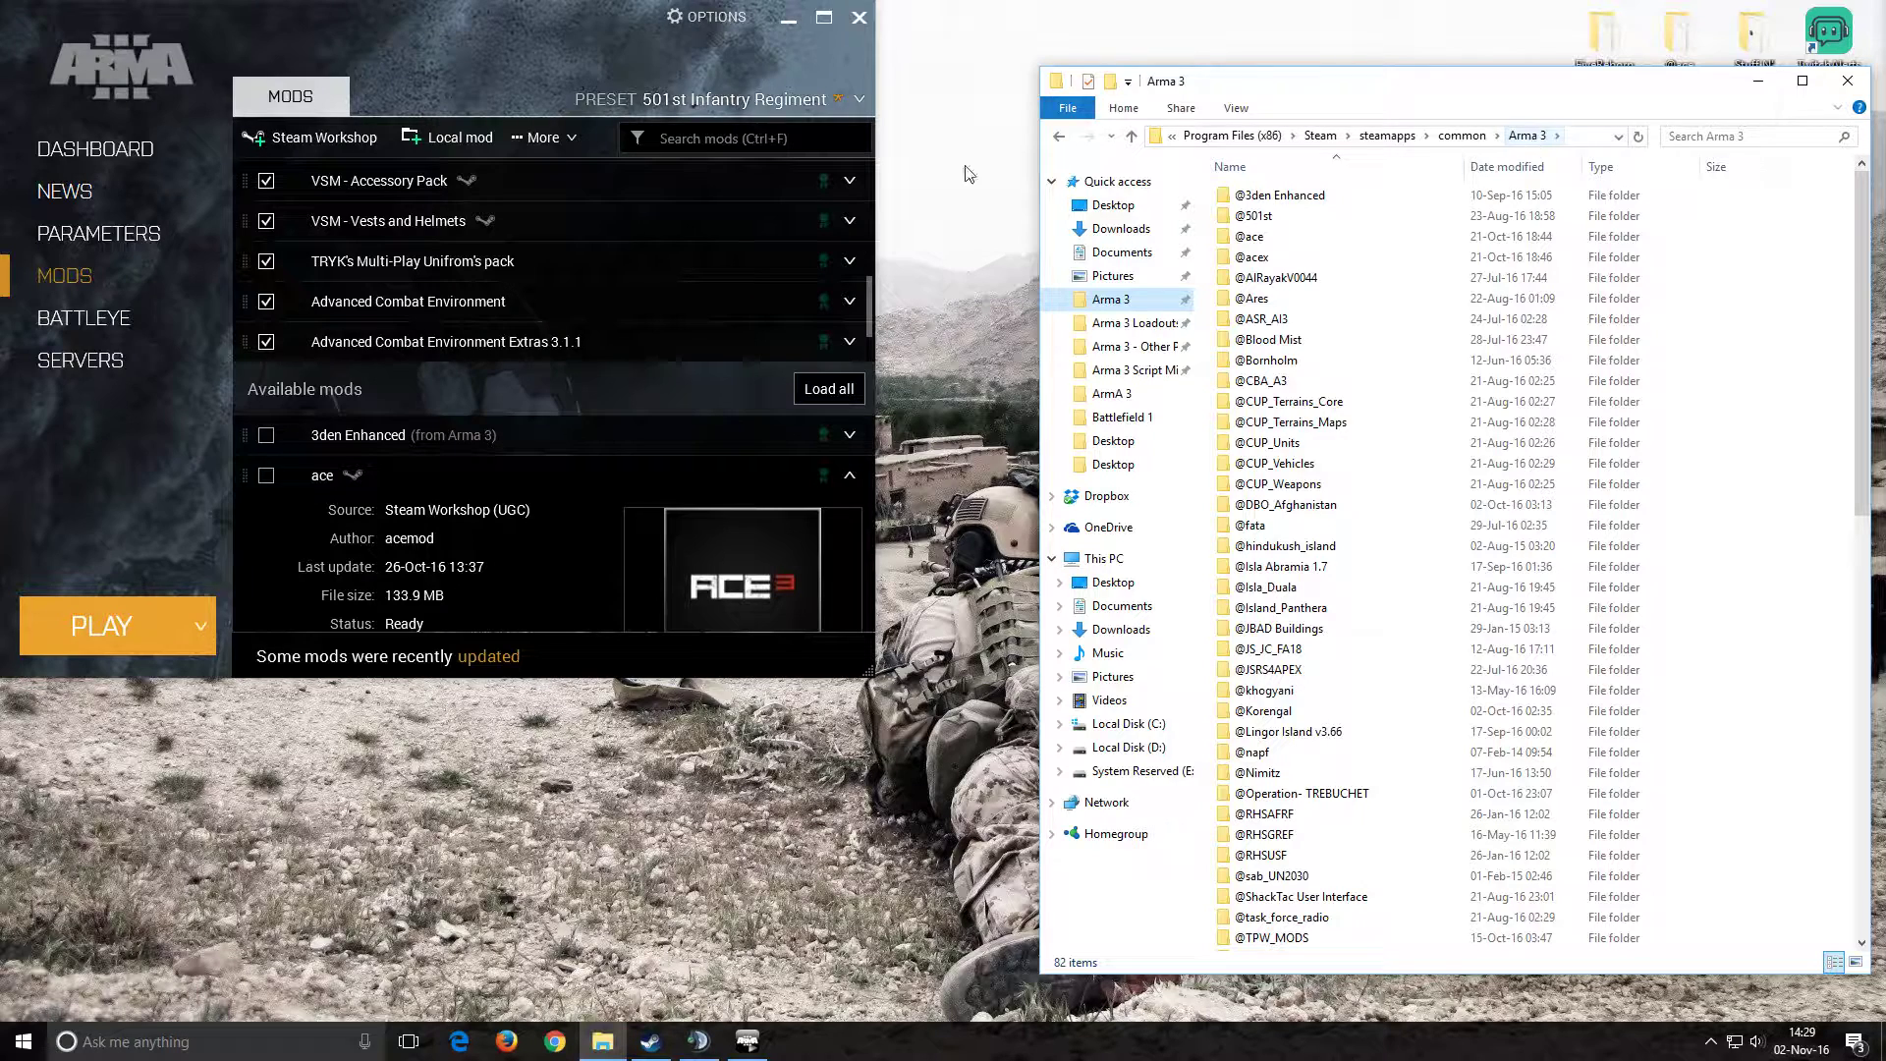
{"action": "left_click", "coordinate": [521, 62]}
{"action": "left_click", "coordinate": [474, 143]}
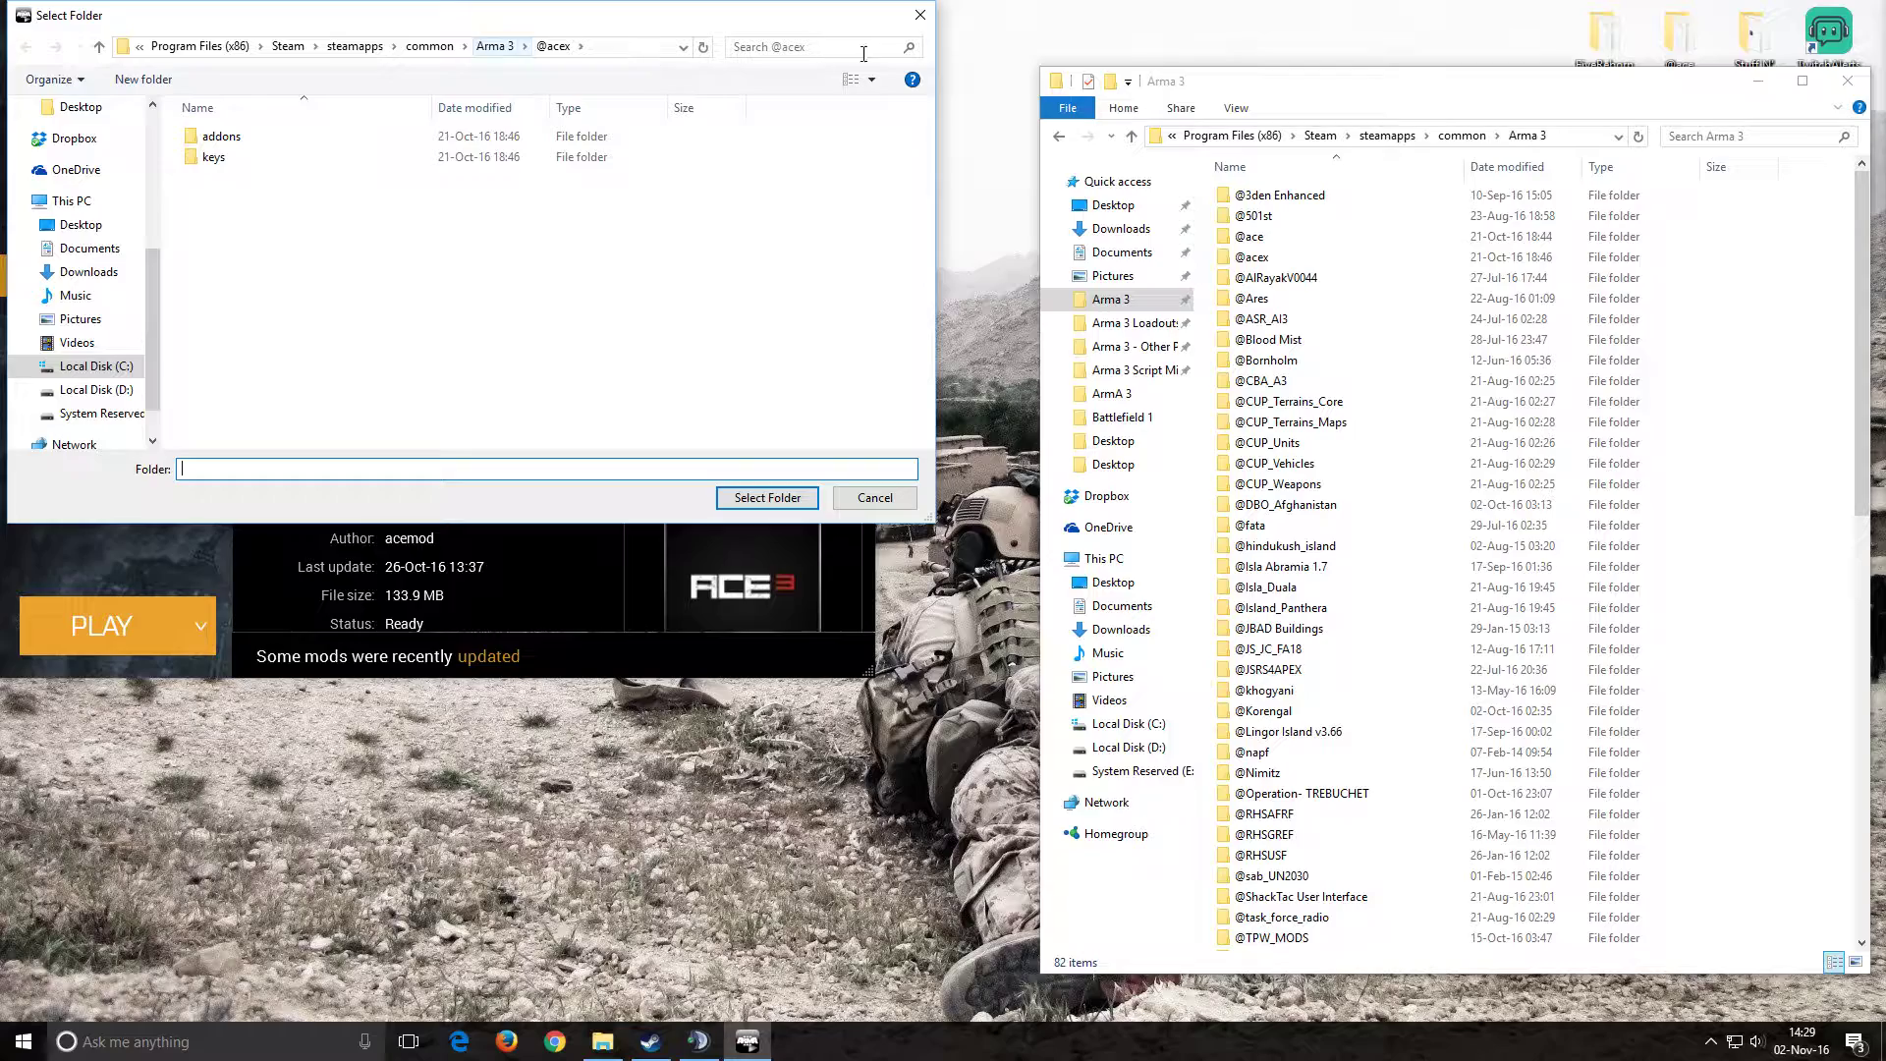
{"action": "left_click", "coordinate": [919, 15]}
{"action": "left_click", "coordinate": [1847, 80]}
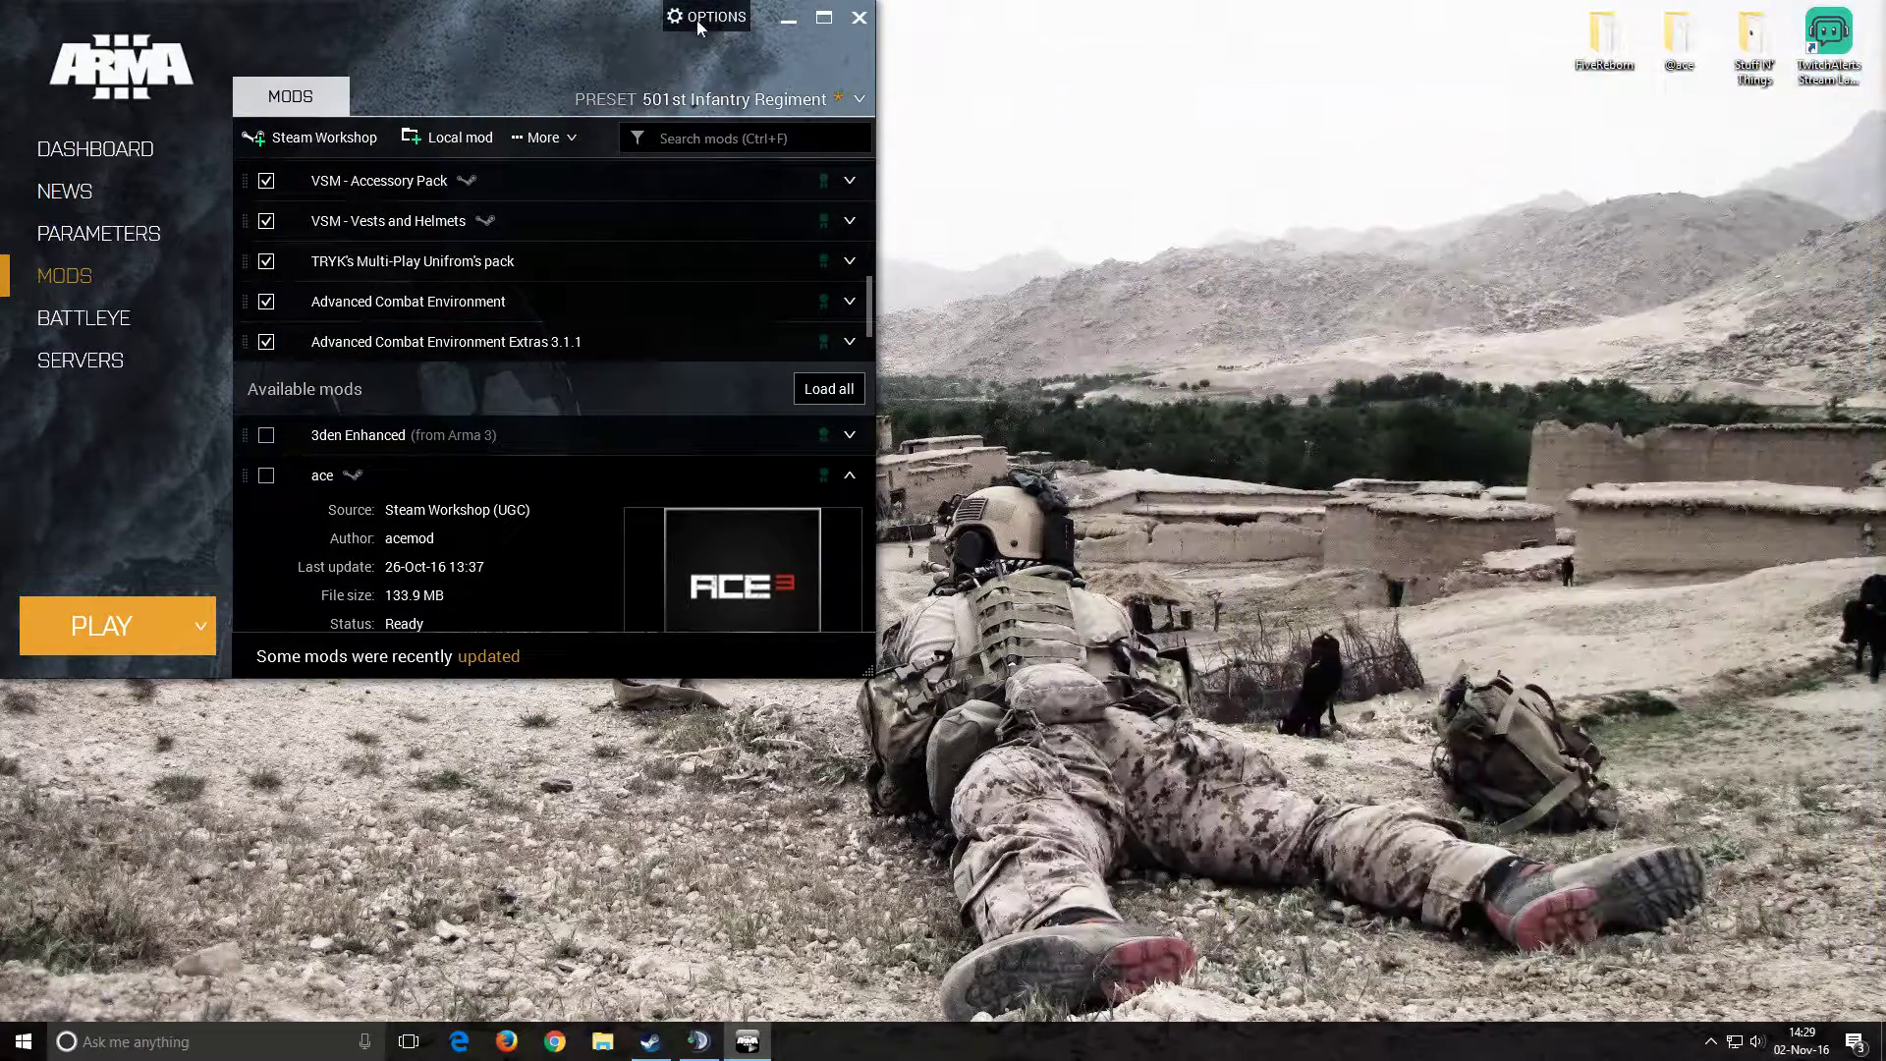